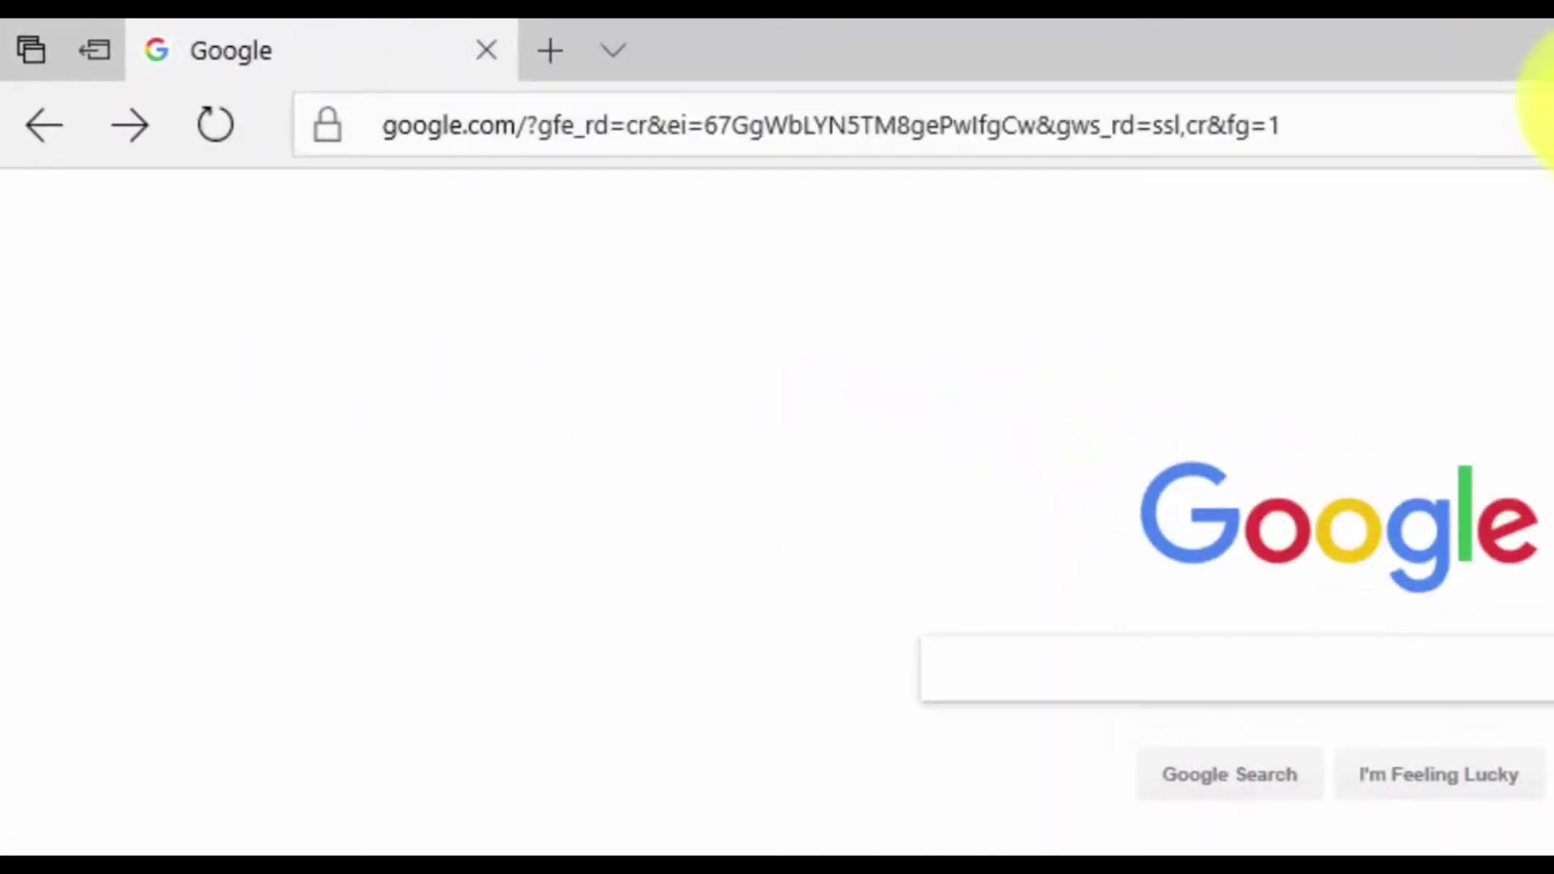
Step: Go to the Movavi website in Edge and start downloading the Movavi Video Suite installer
click(1537, 121)
text(v)
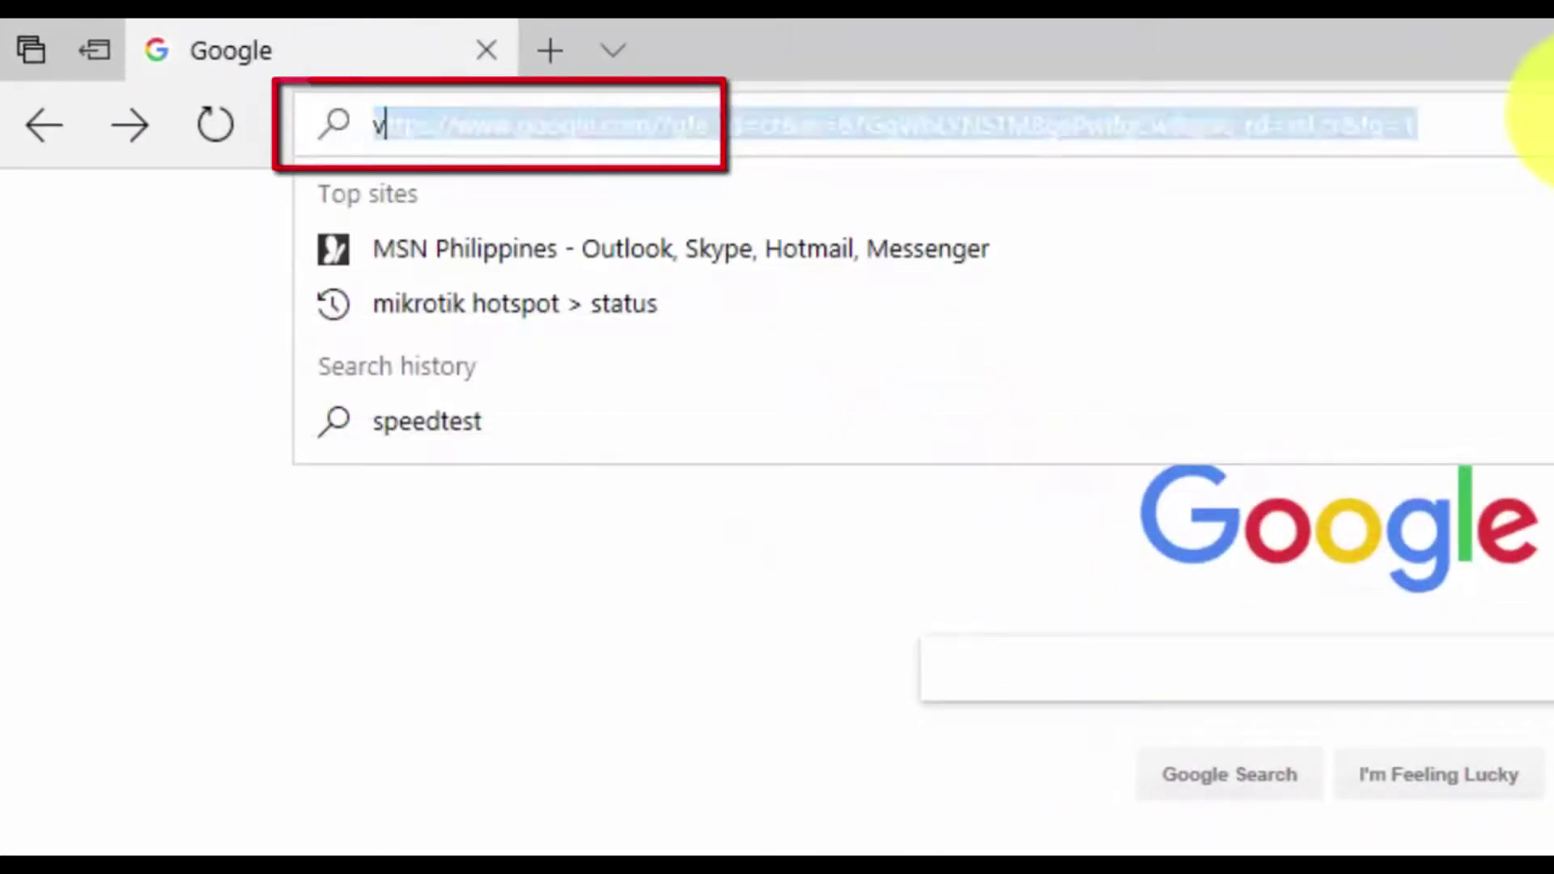
text(i)
key(Return)
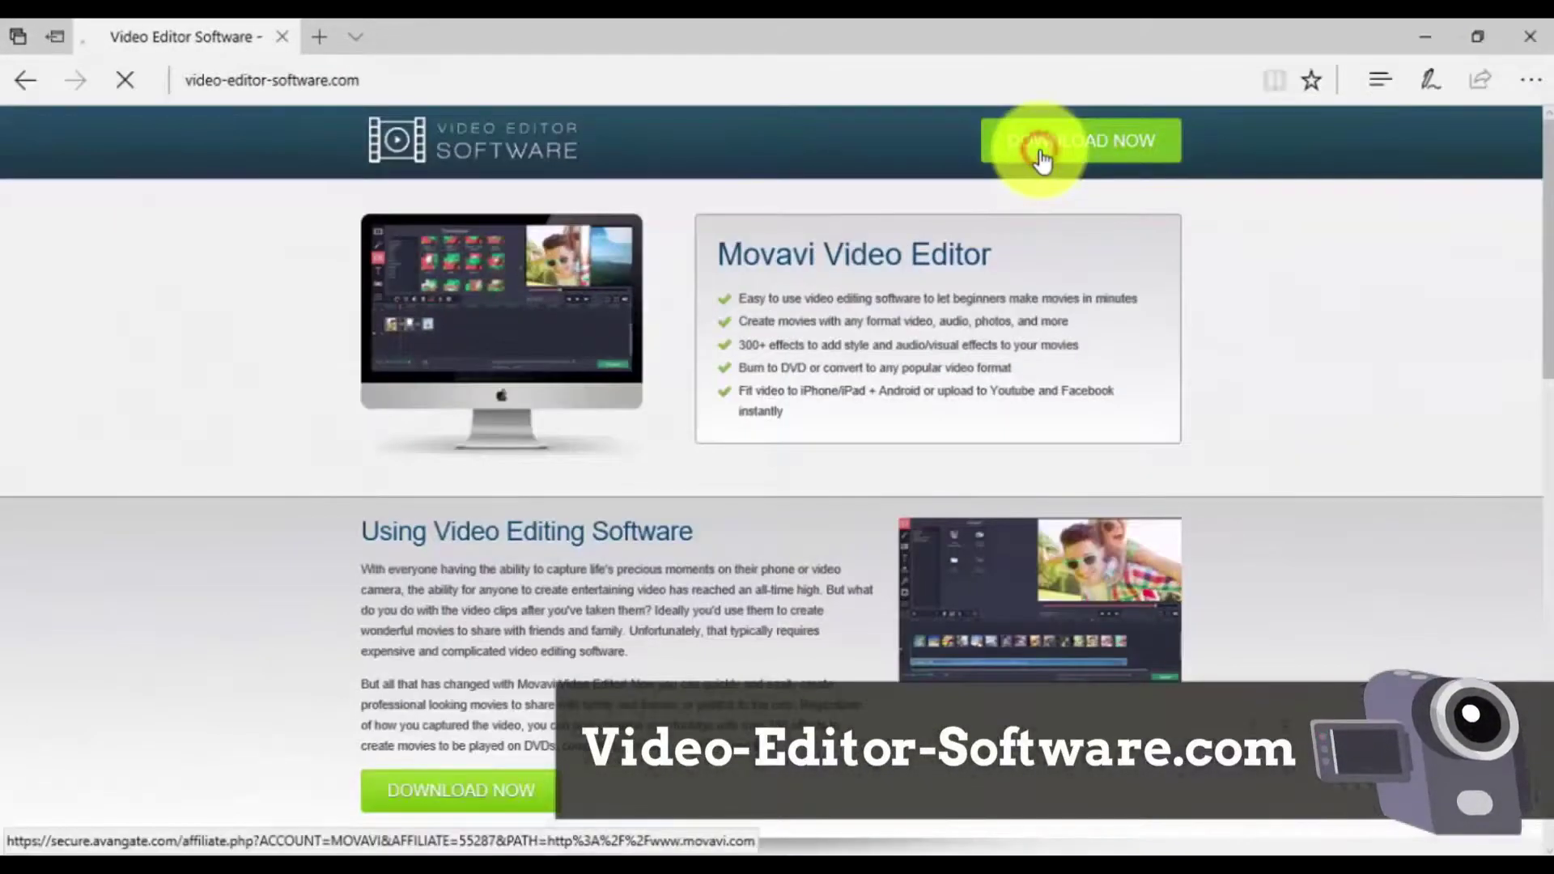
click(1021, 143)
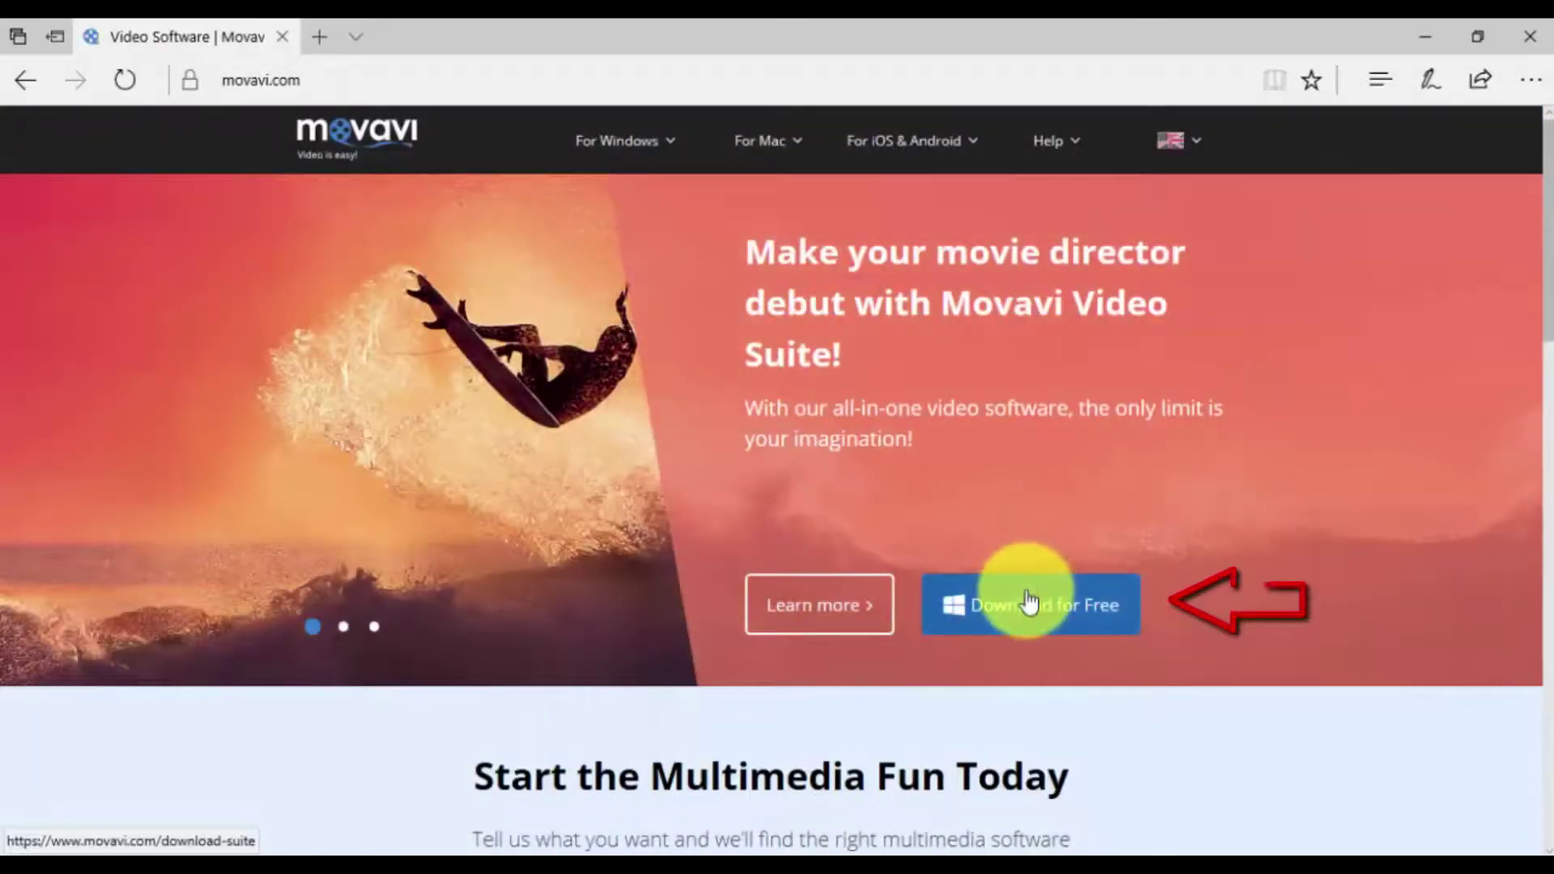
click(1028, 604)
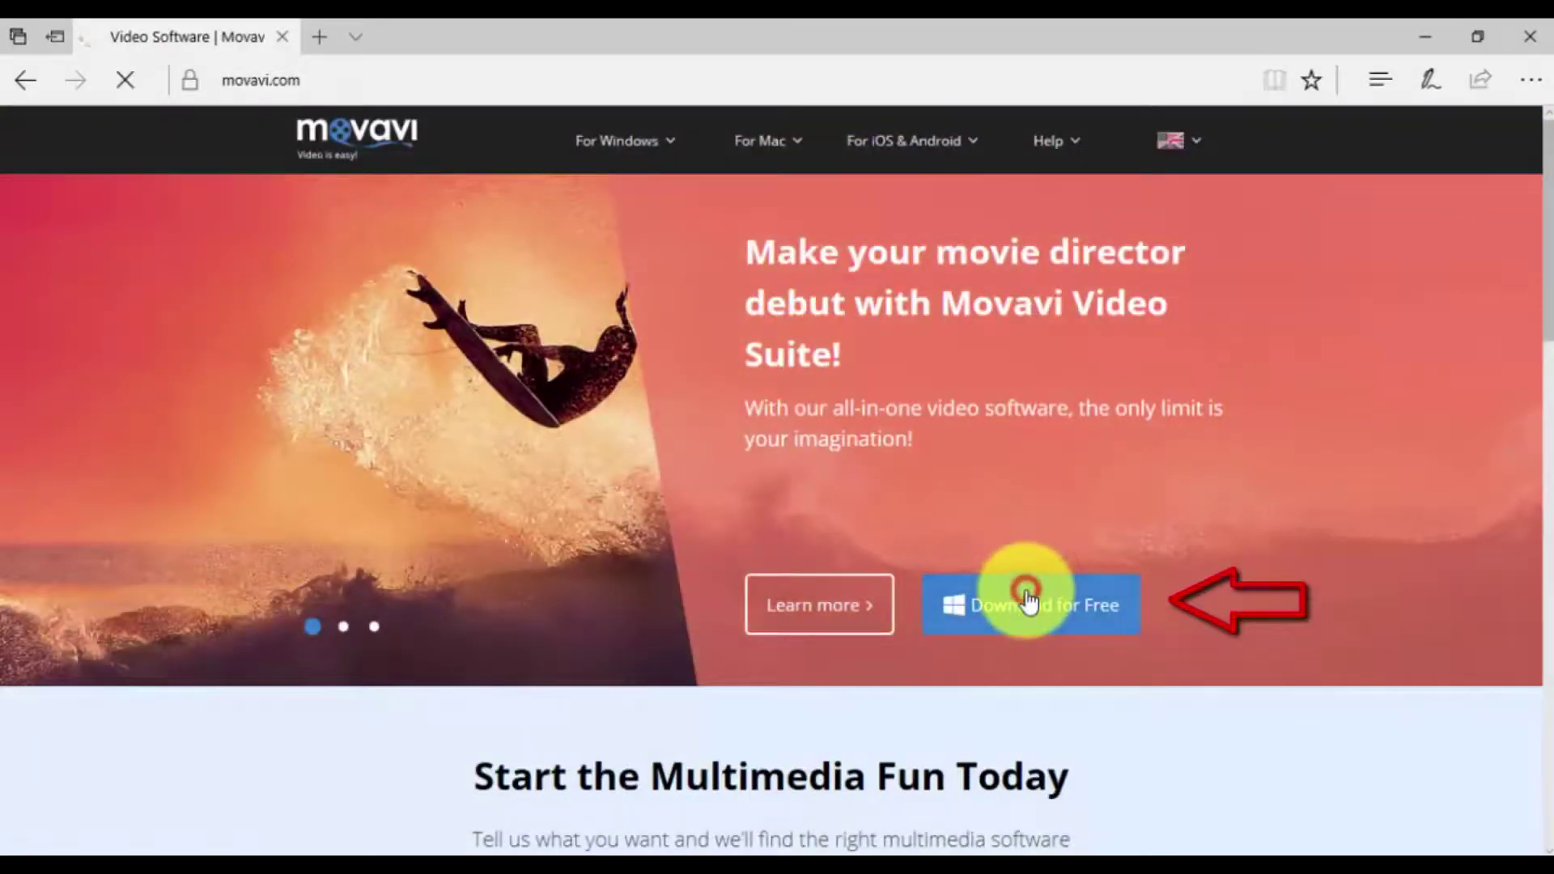
click(1106, 816)
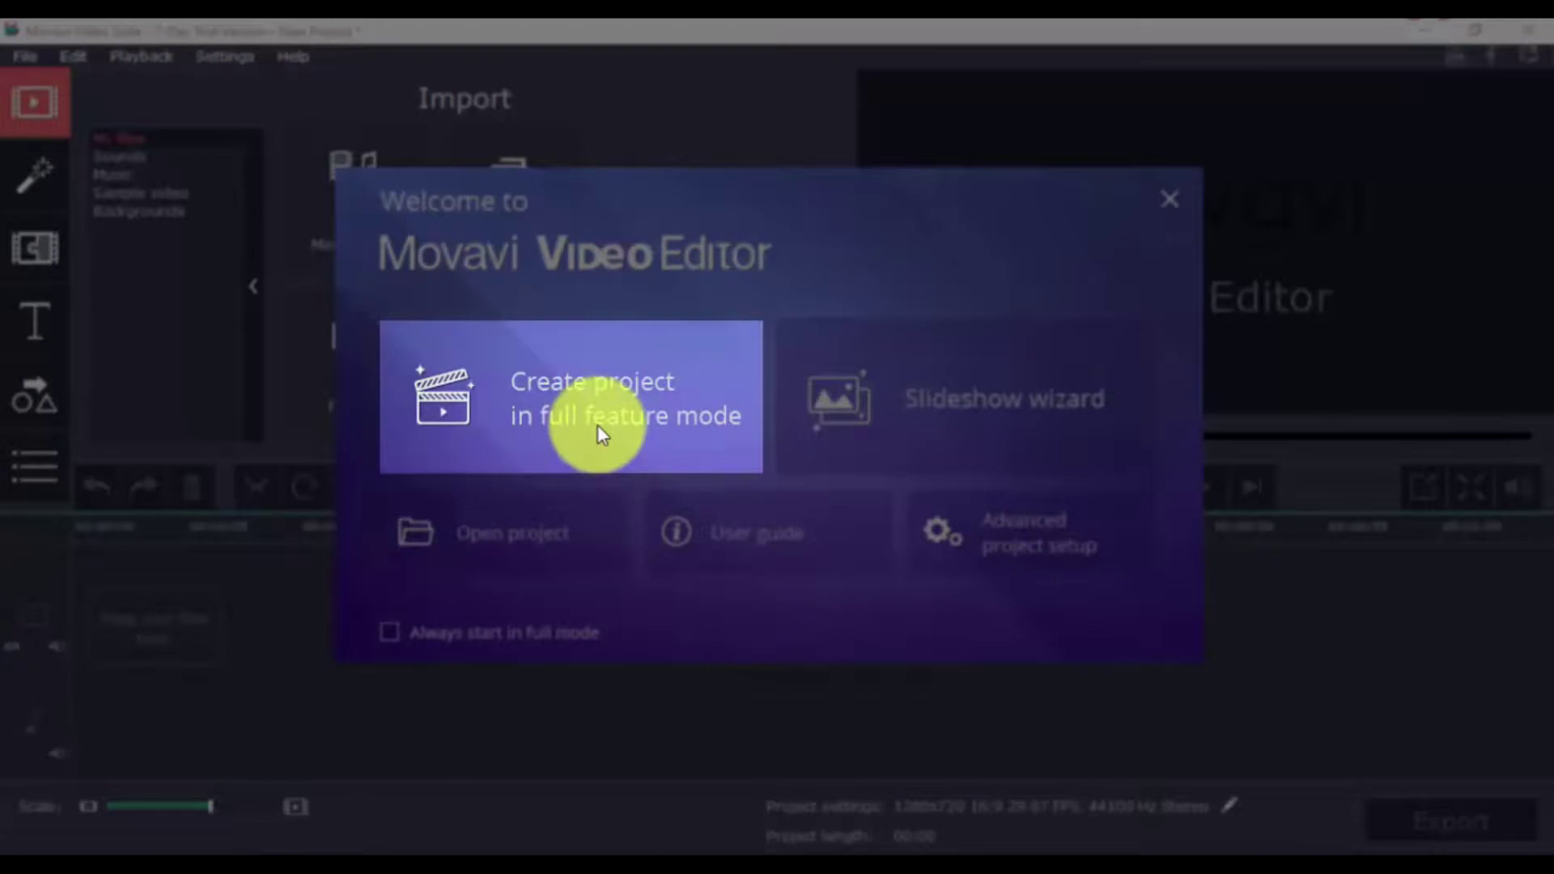
Step: Start a full-feature-mode project and bring up the Add Media Files picker
click(598, 439)
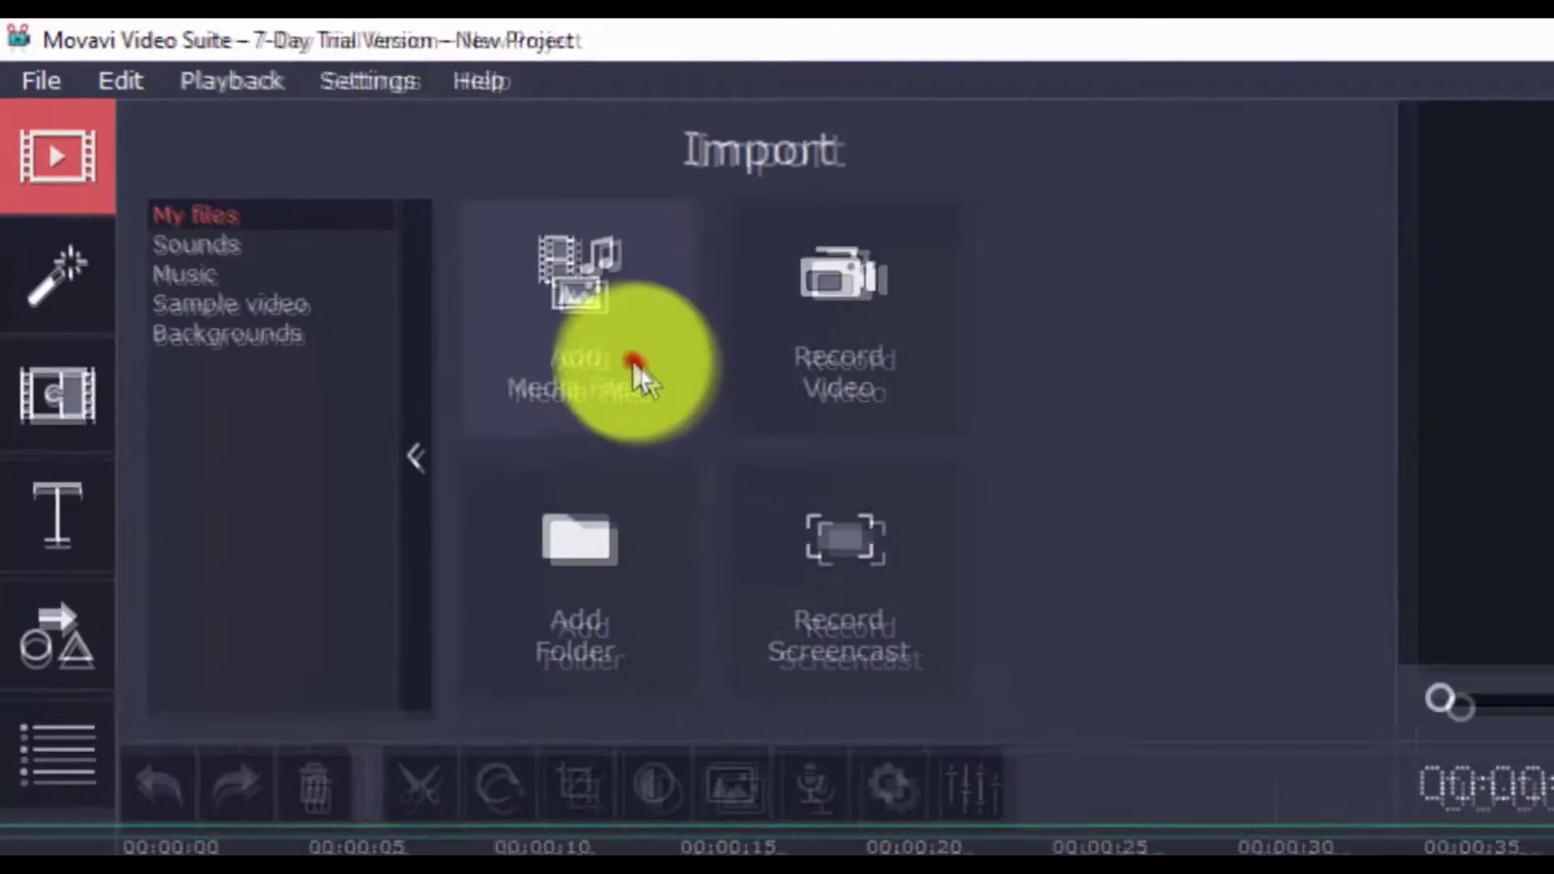
click(534, 306)
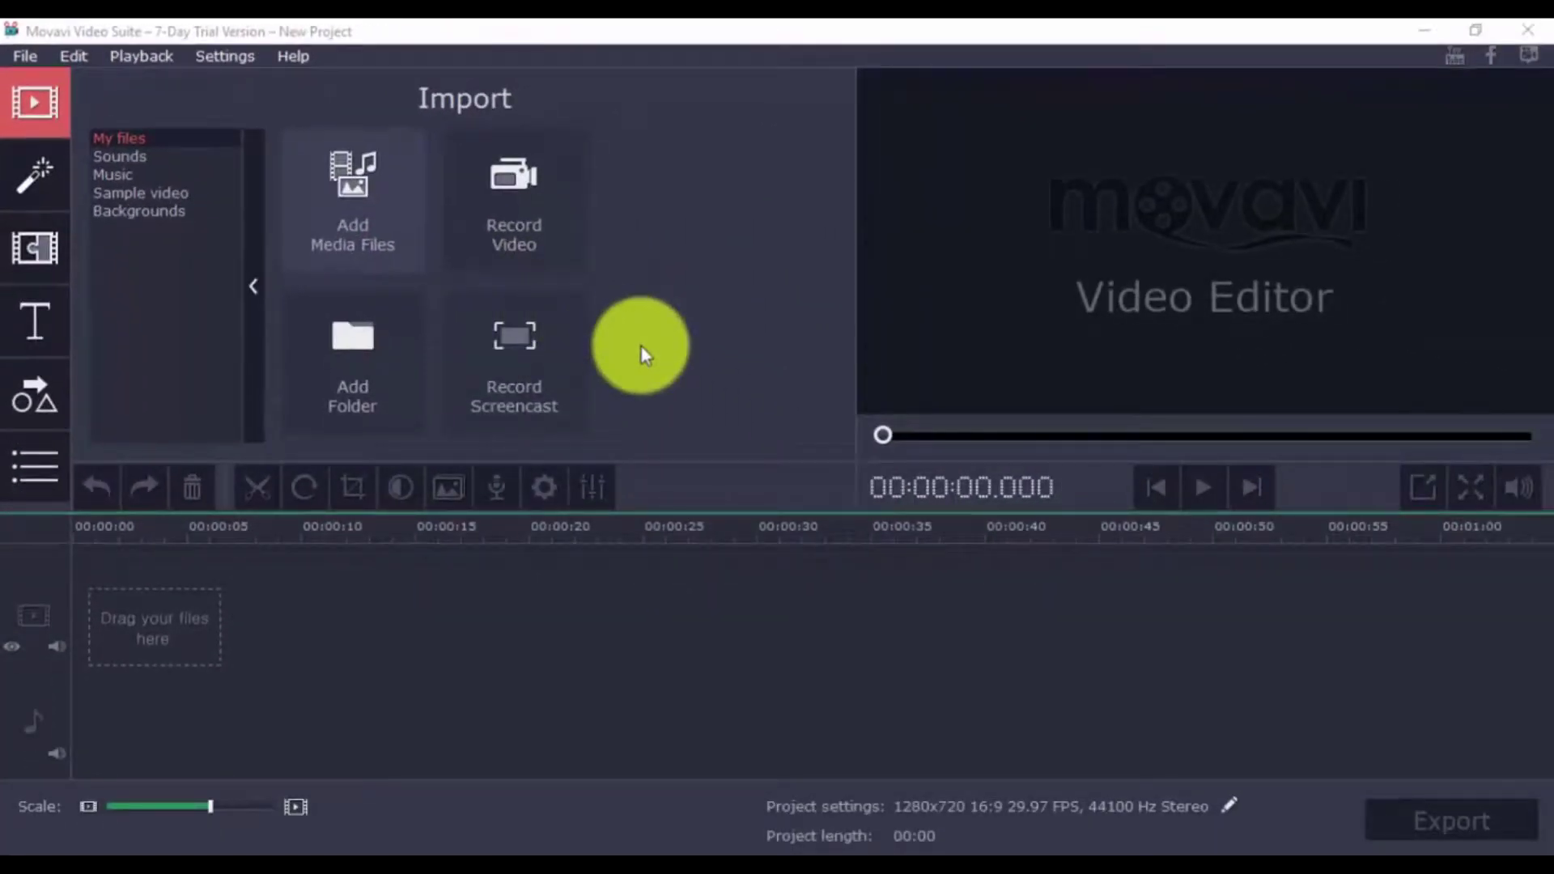
Step: Import SAMPLE.mp4 from the SAMPLE folder onto the timeline
click(396, 211)
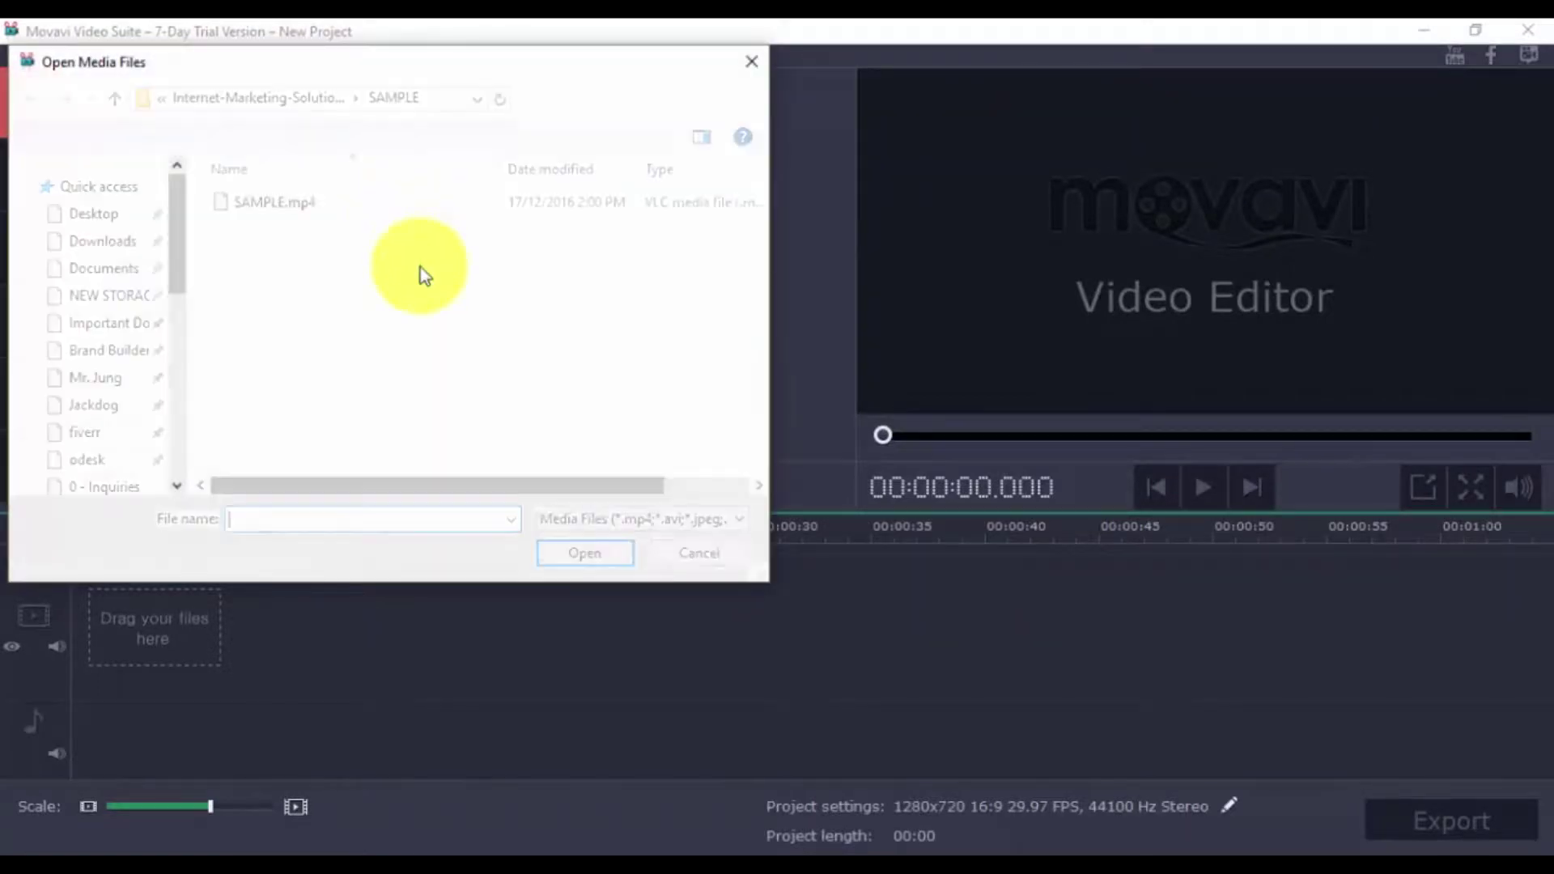
double_click(305, 208)
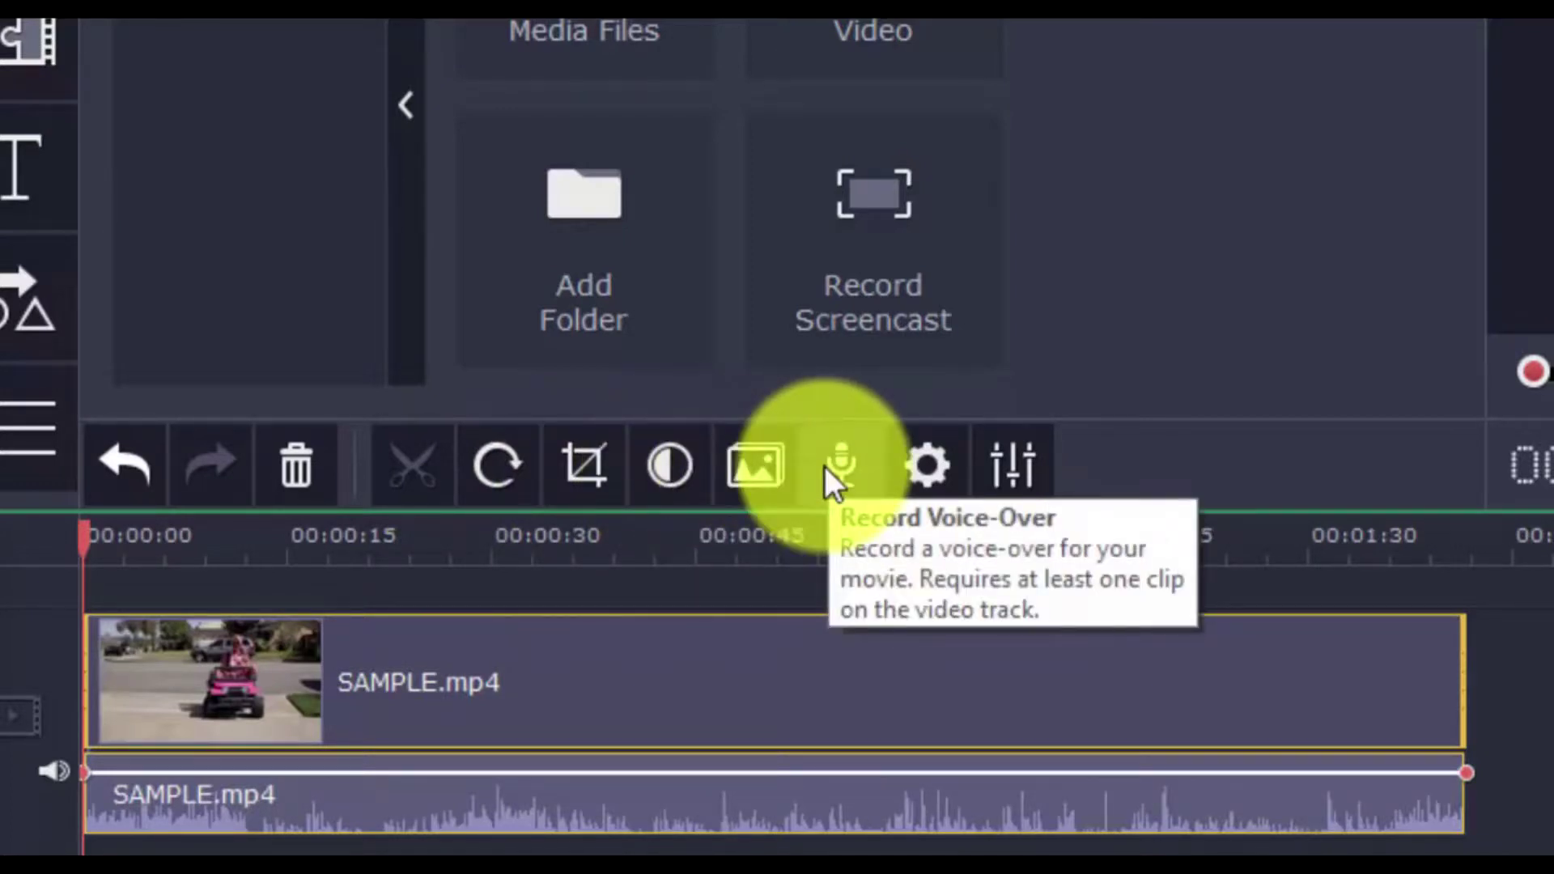
click(915, 472)
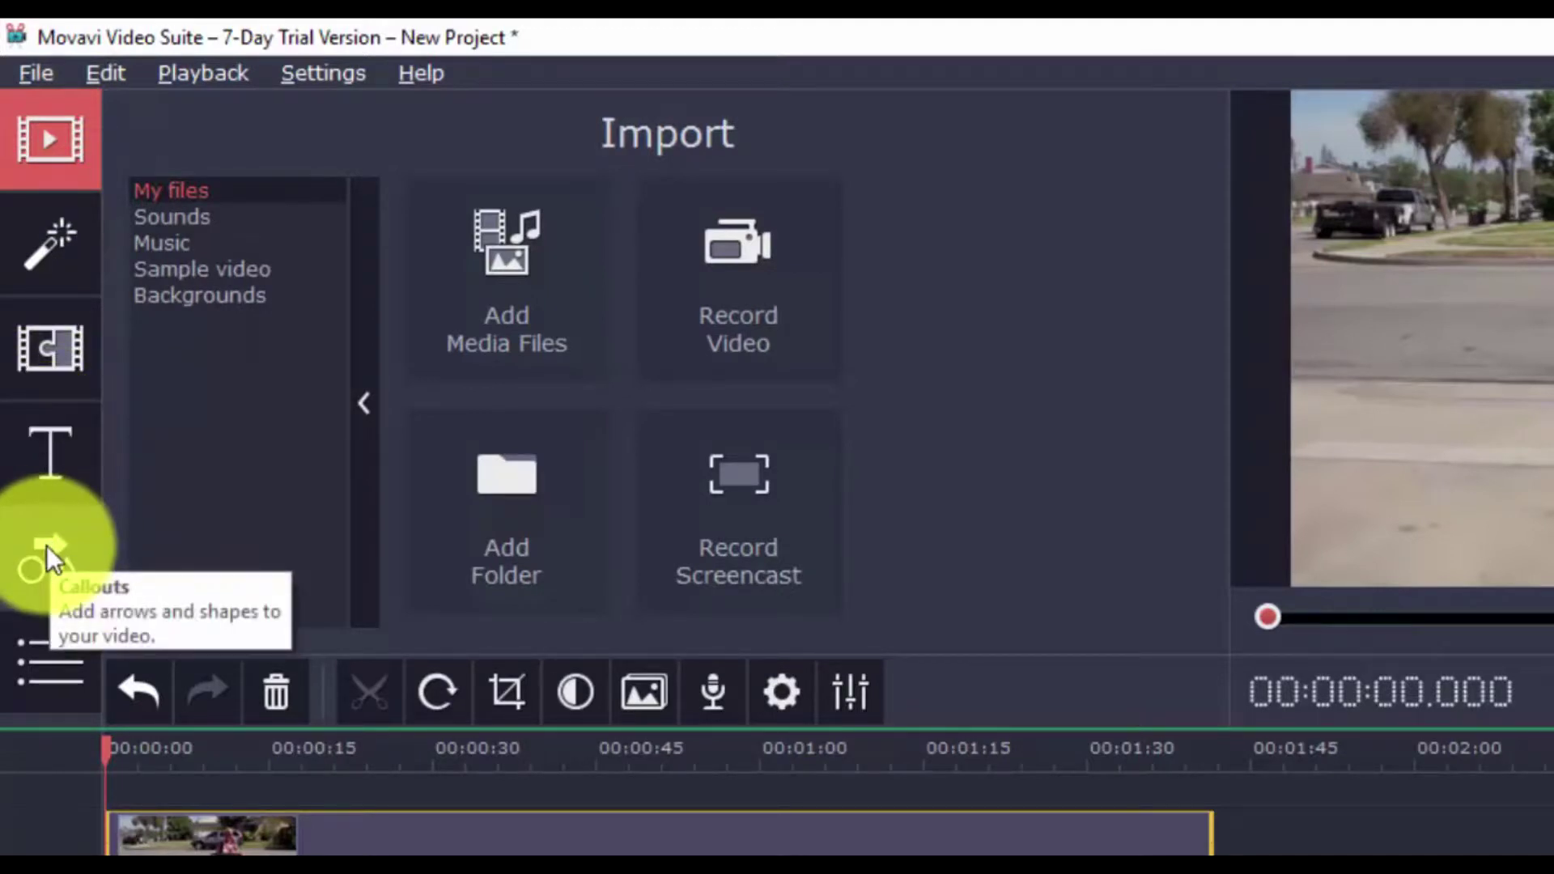
click(46, 660)
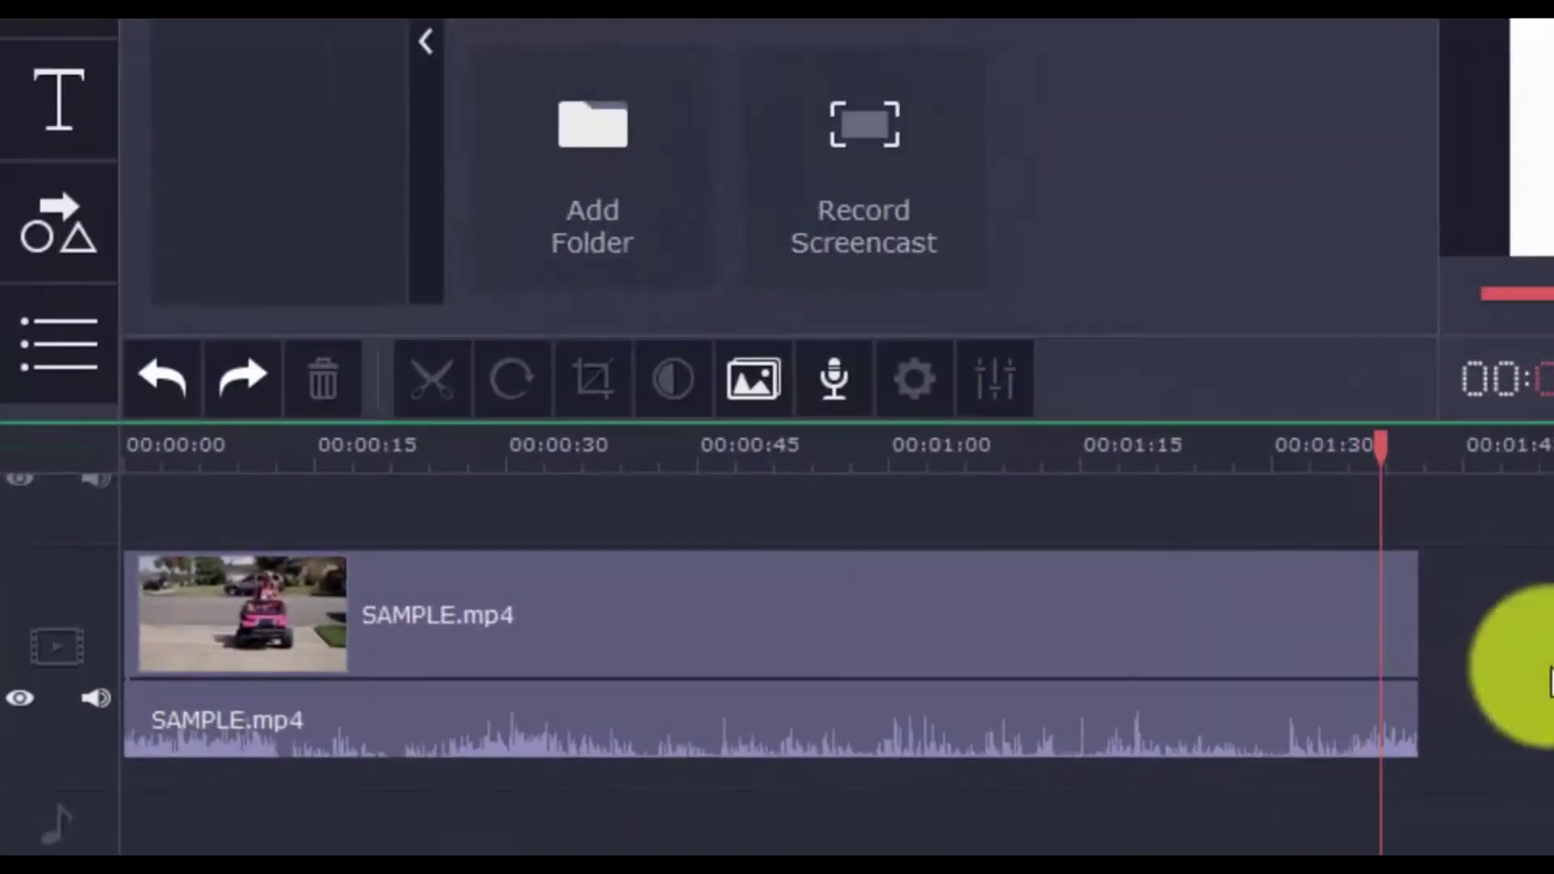
Step: Split SAMPLE.mp4 at about 1:30 and delete the short tail piece
click(1023, 629)
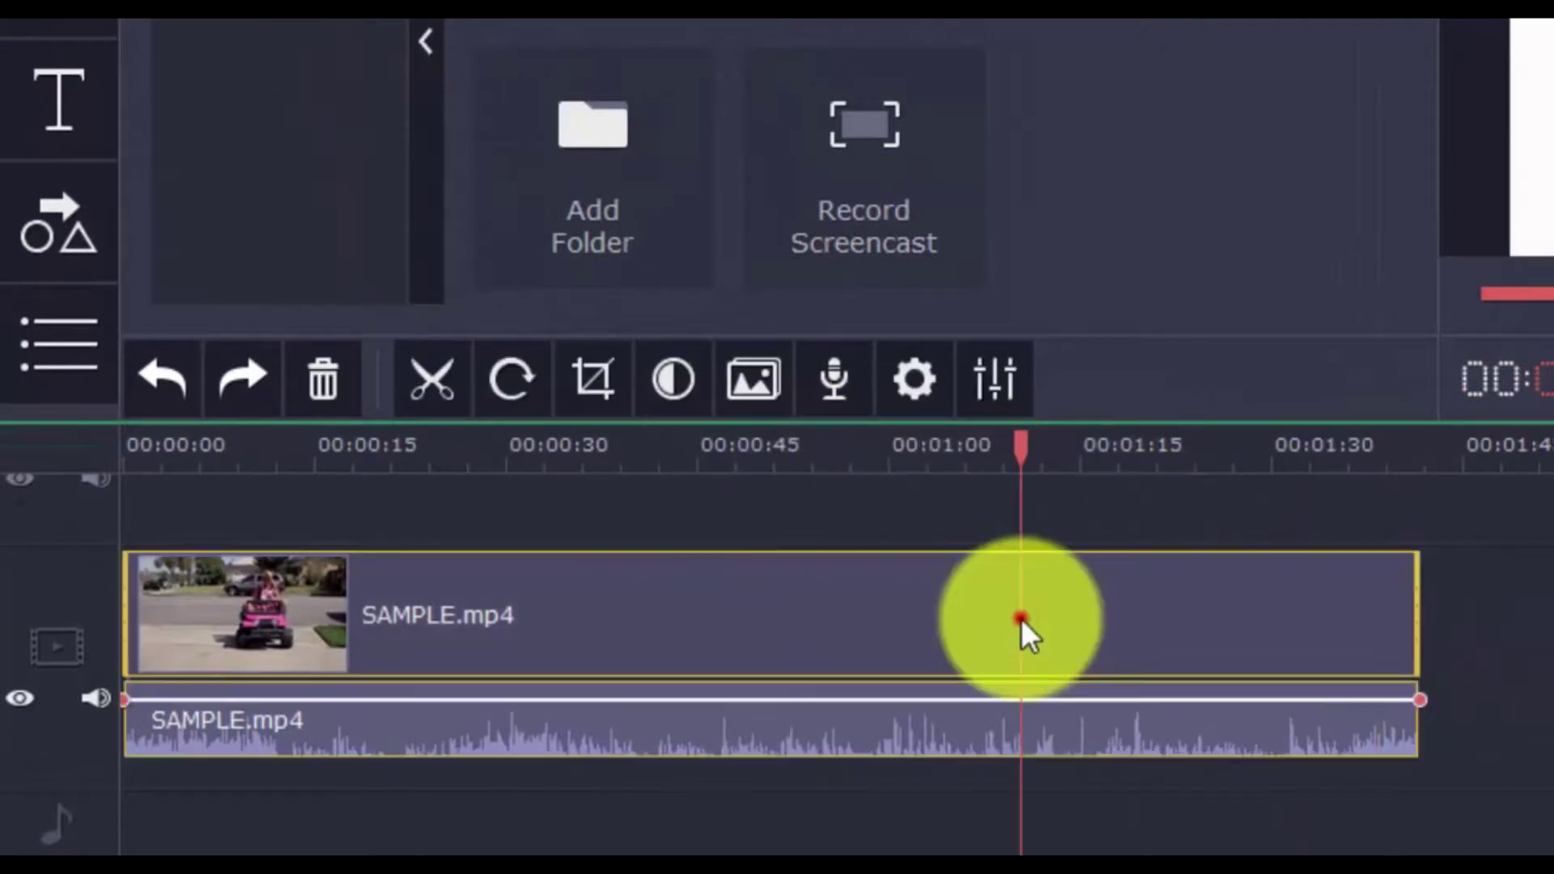
click(1360, 607)
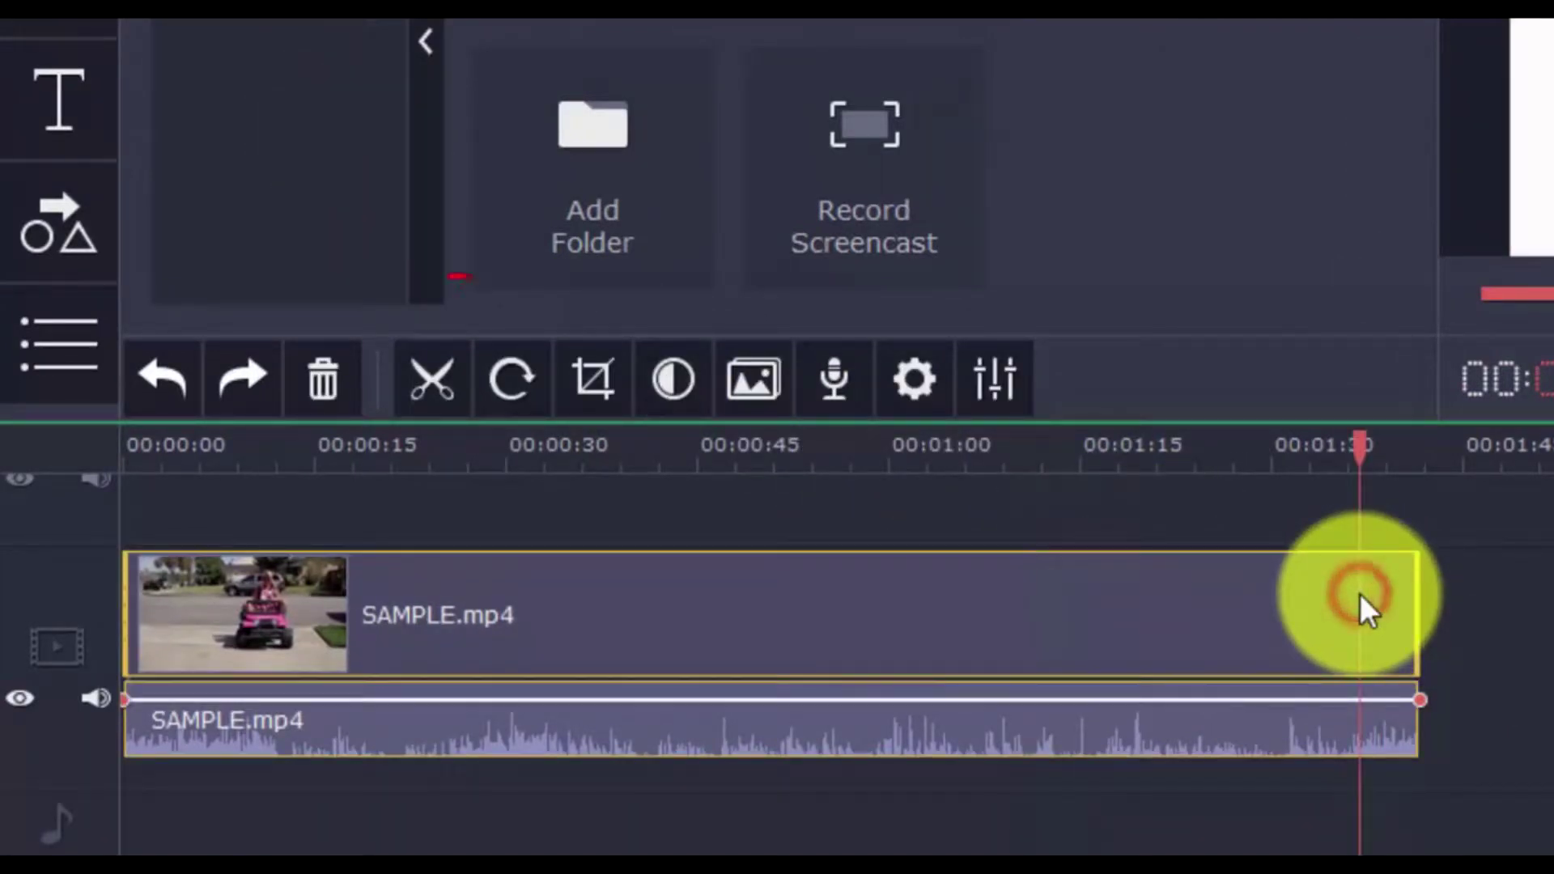
click(429, 385)
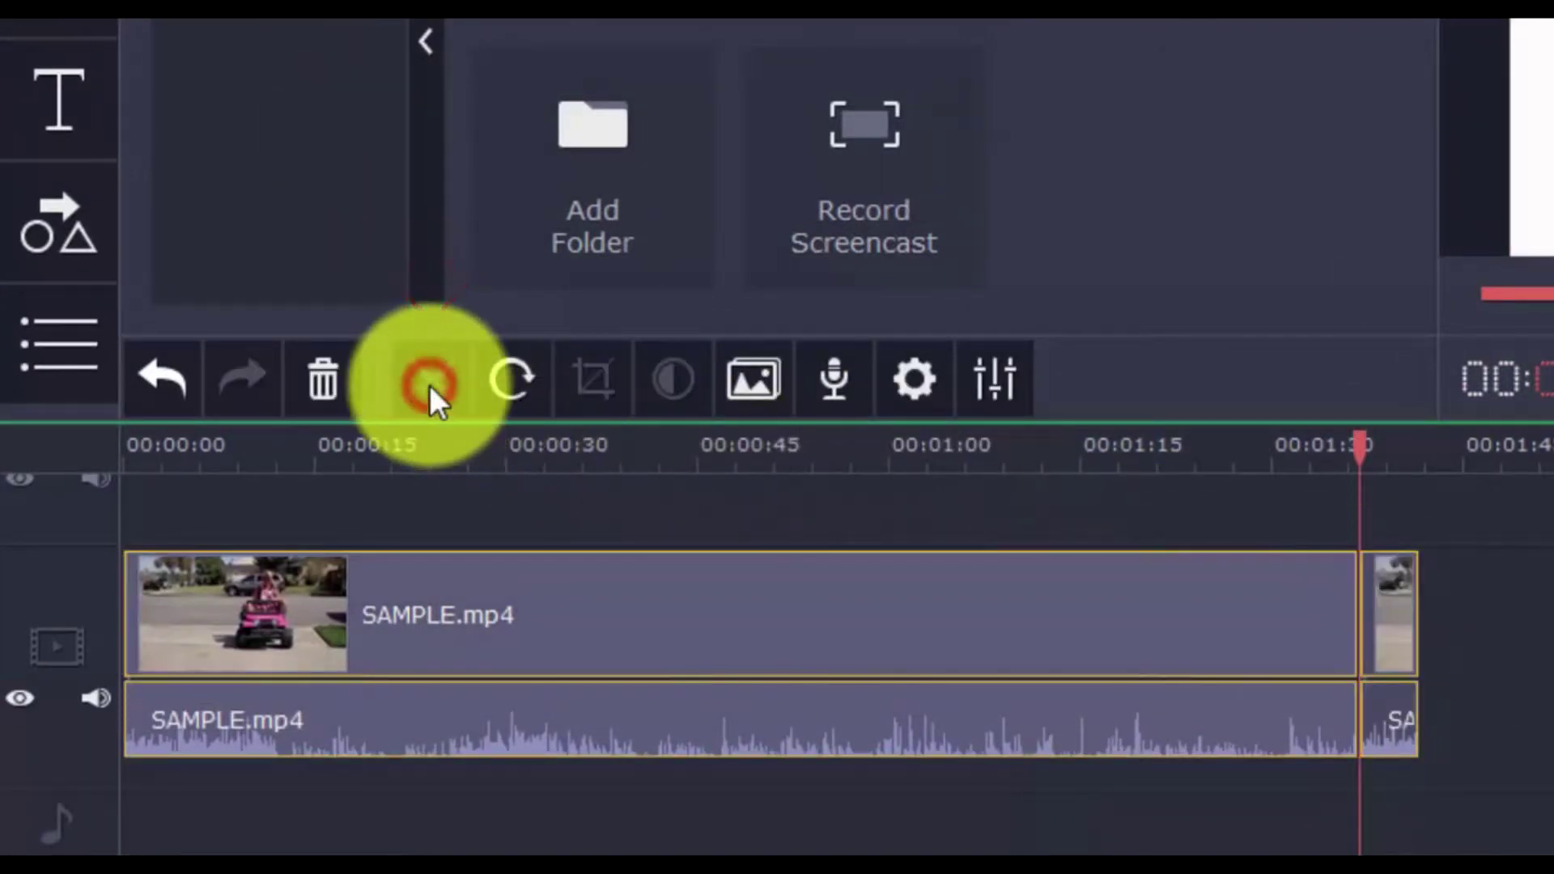
click(1395, 573)
click(326, 379)
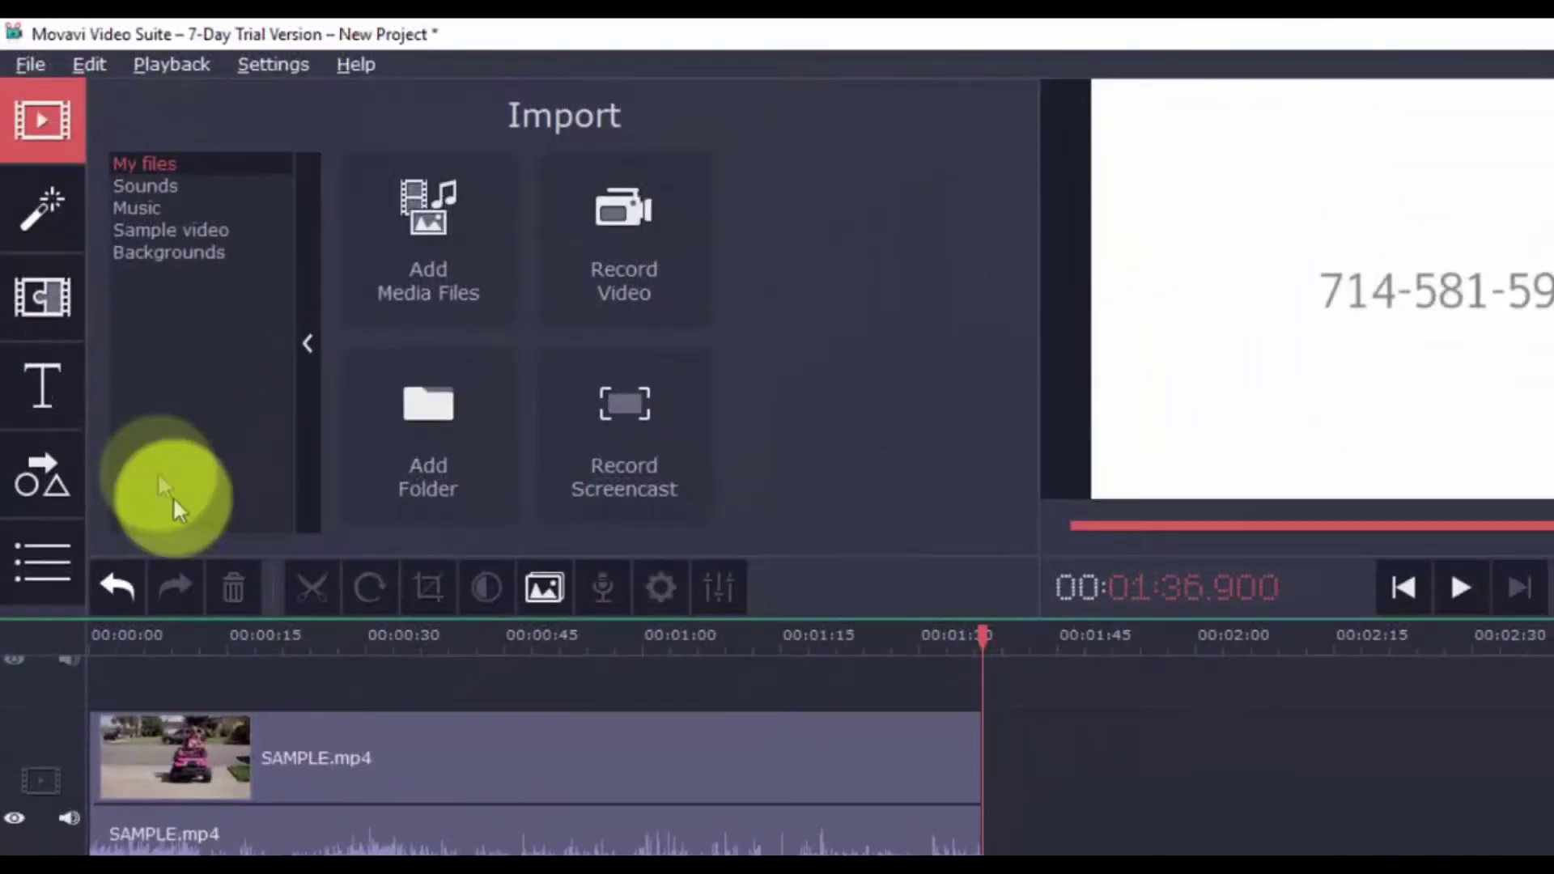
Step: Drag the Light leaks 1 filter from the Light leaks category onto the clip
click(58, 225)
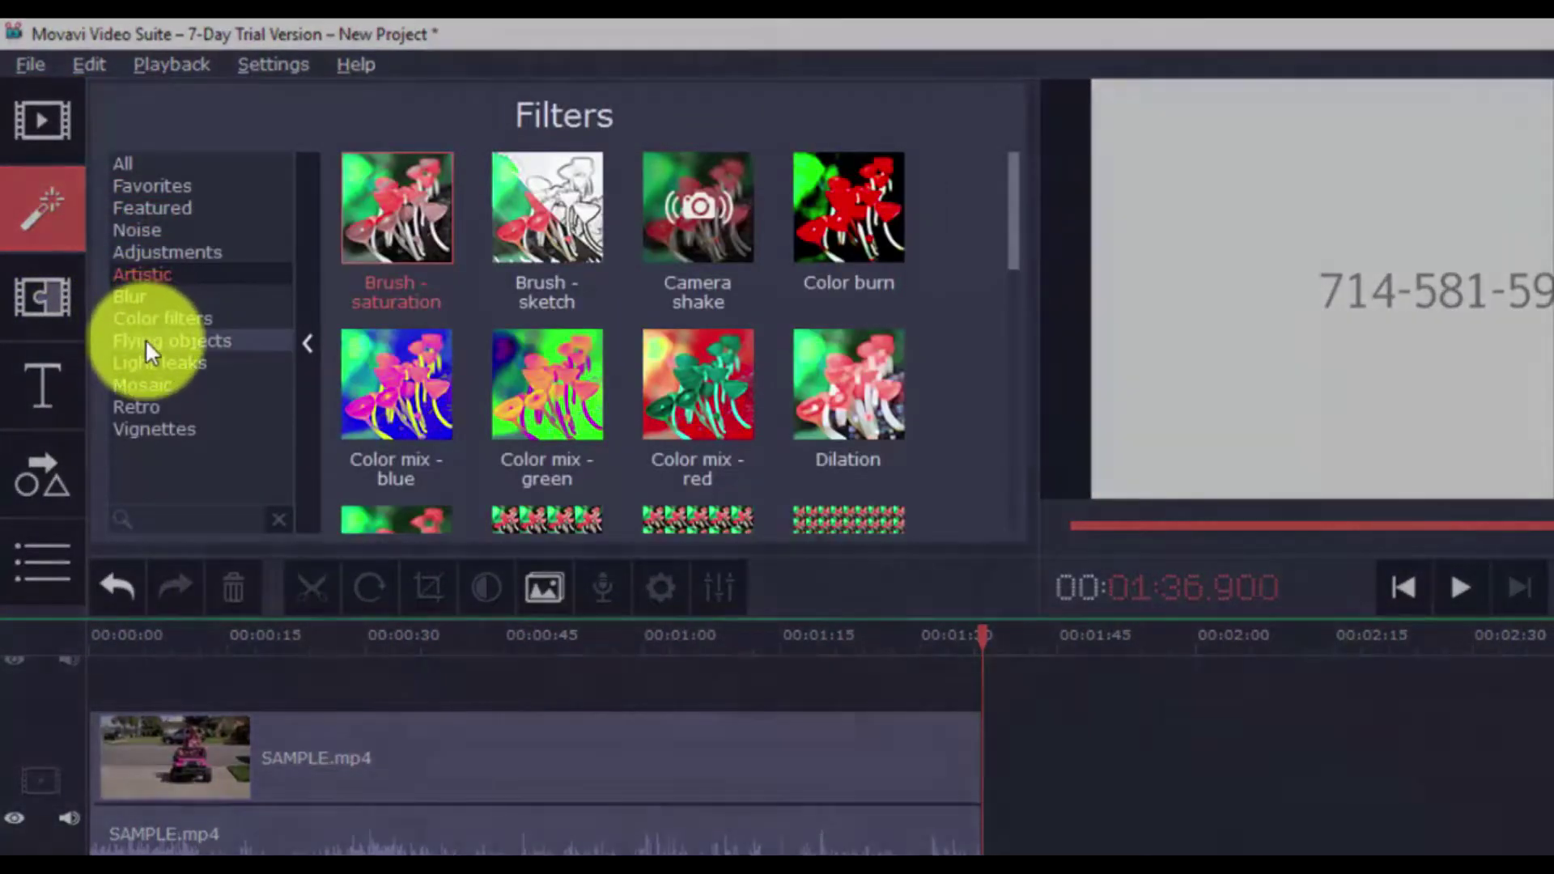
click(144, 339)
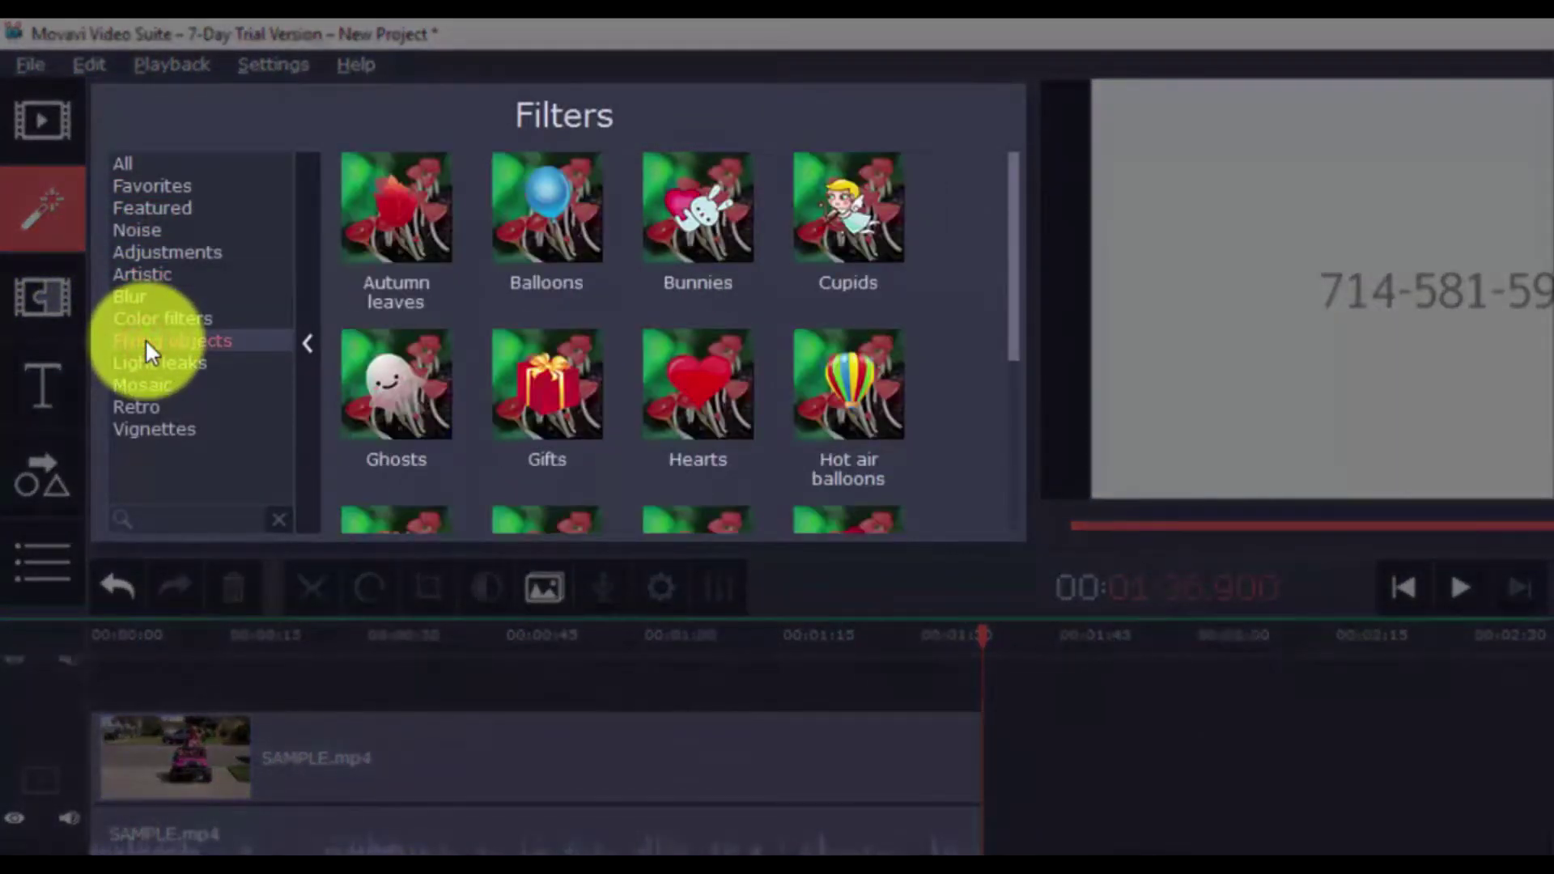
click(142, 358)
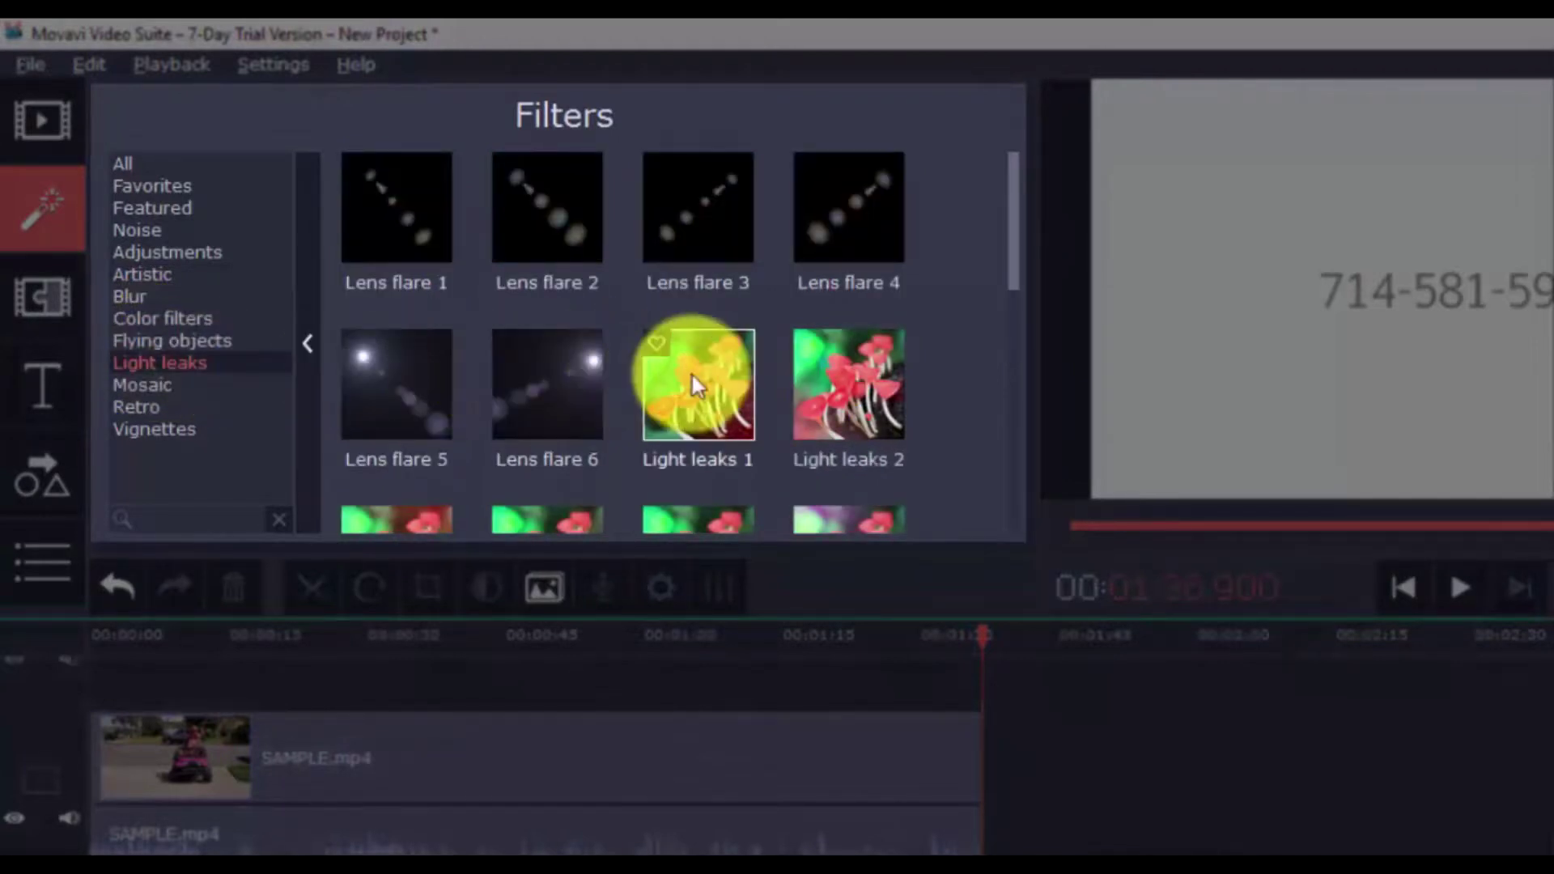
mouse_move(691, 371)
mouse_down()
mouse_move(518, 672)
mouse_move(500, 638)
mouse_up()
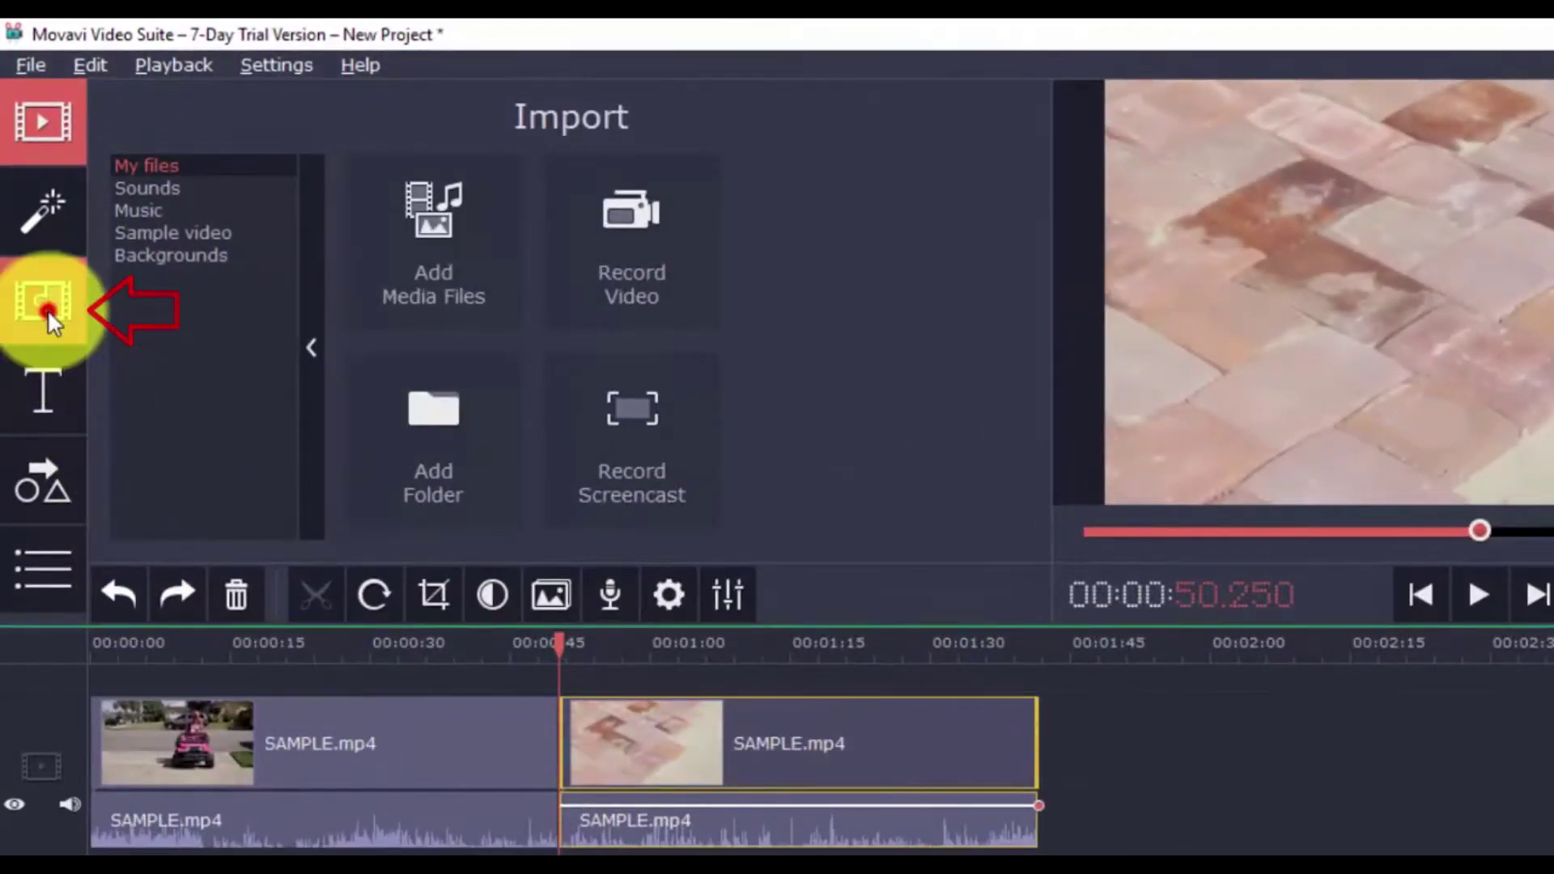
Step: Place the Blur in transition between the two clip pieces and preview it
click(48, 311)
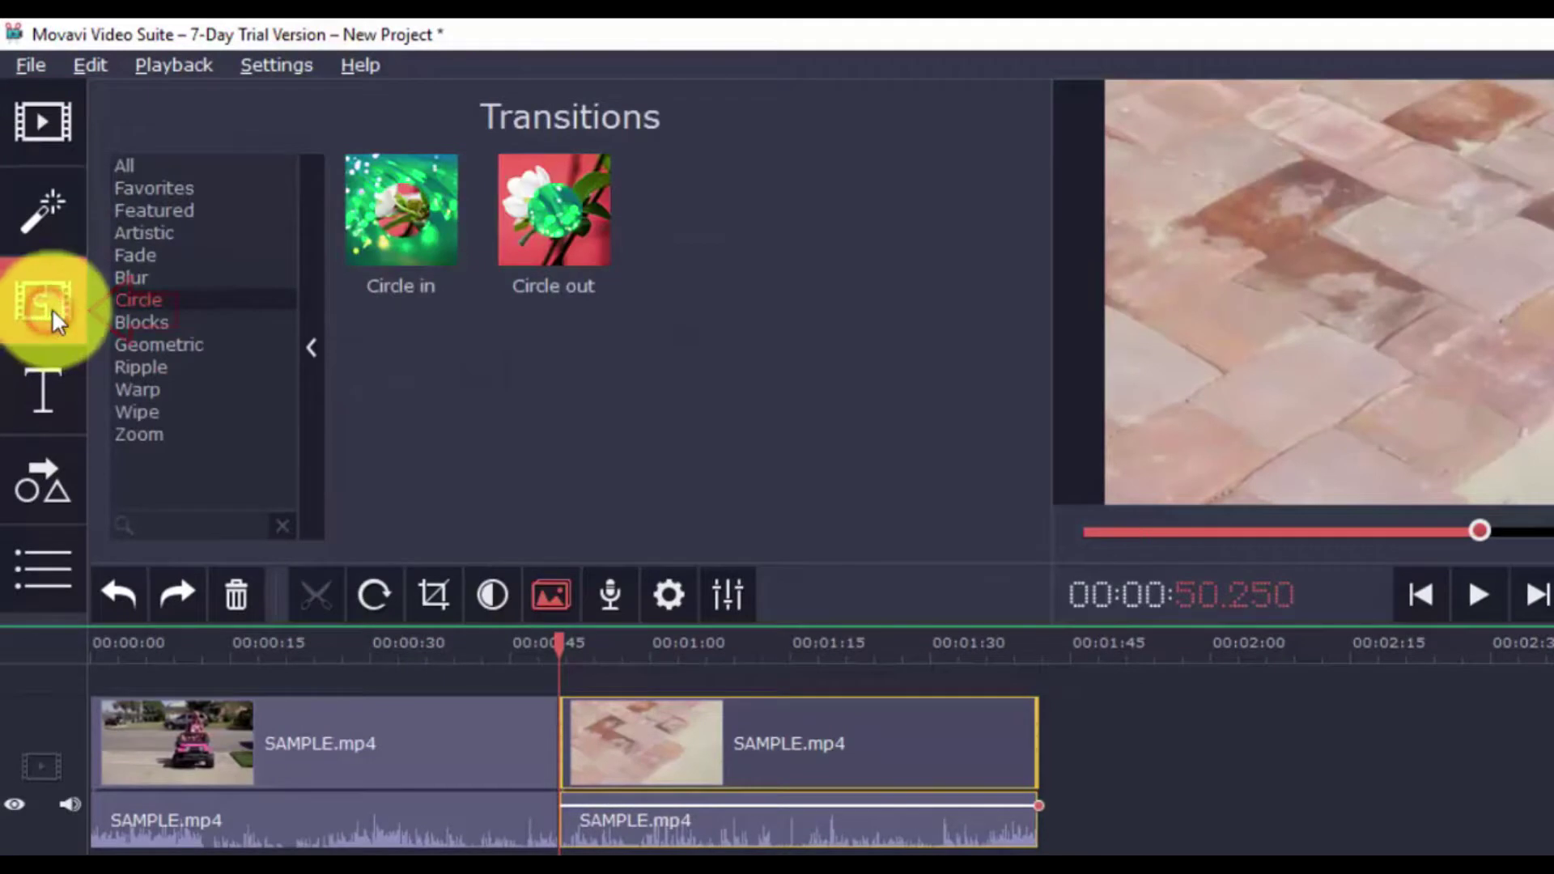
click(132, 278)
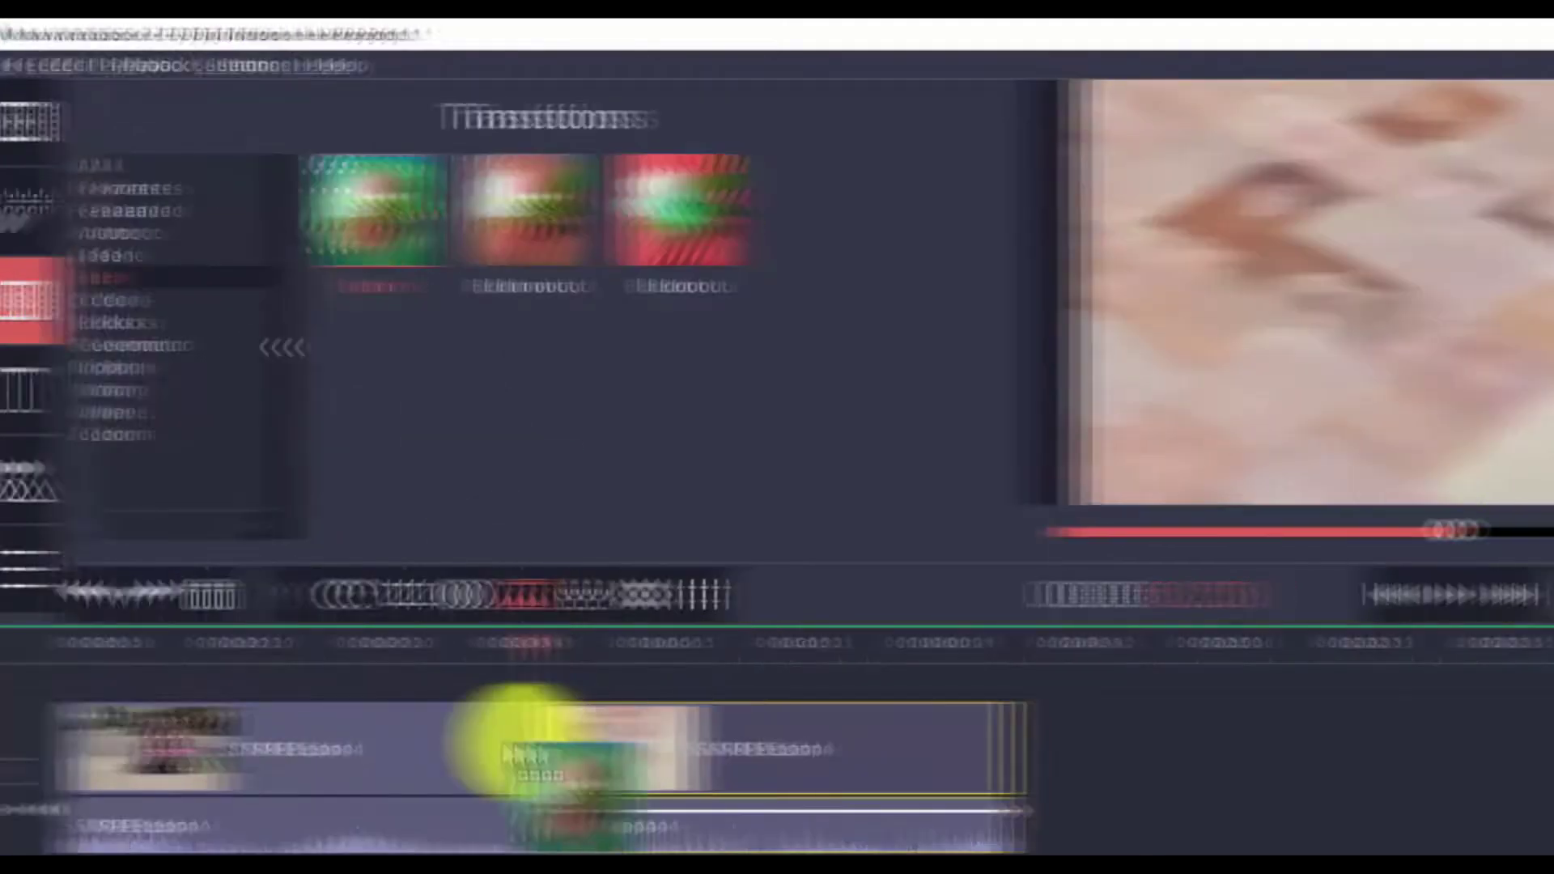
drag(364, 221, 523, 735)
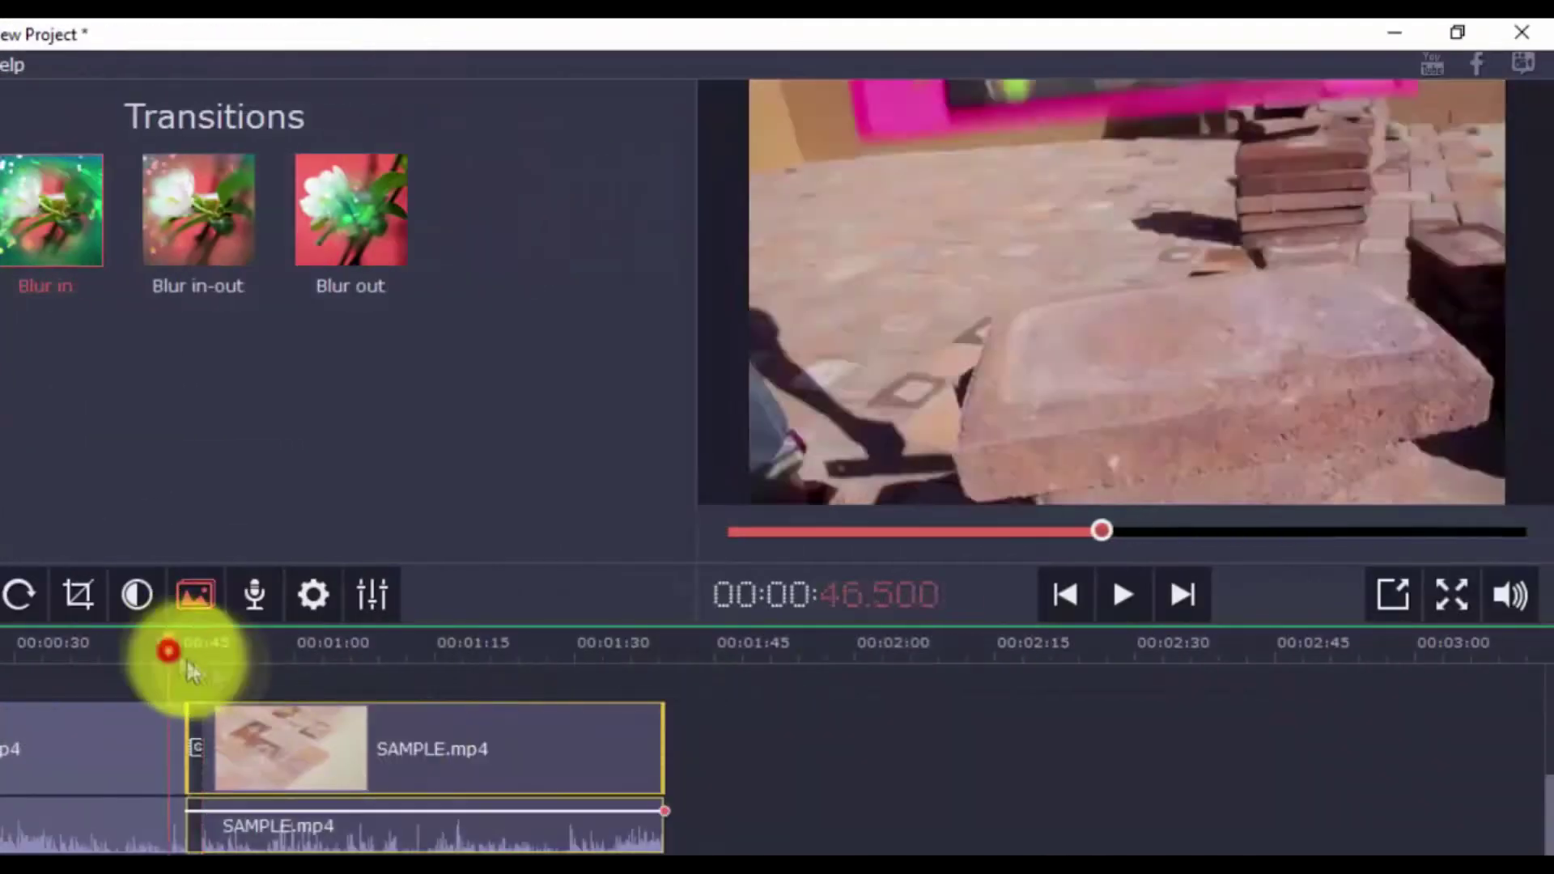
click(1125, 595)
click(1125, 595)
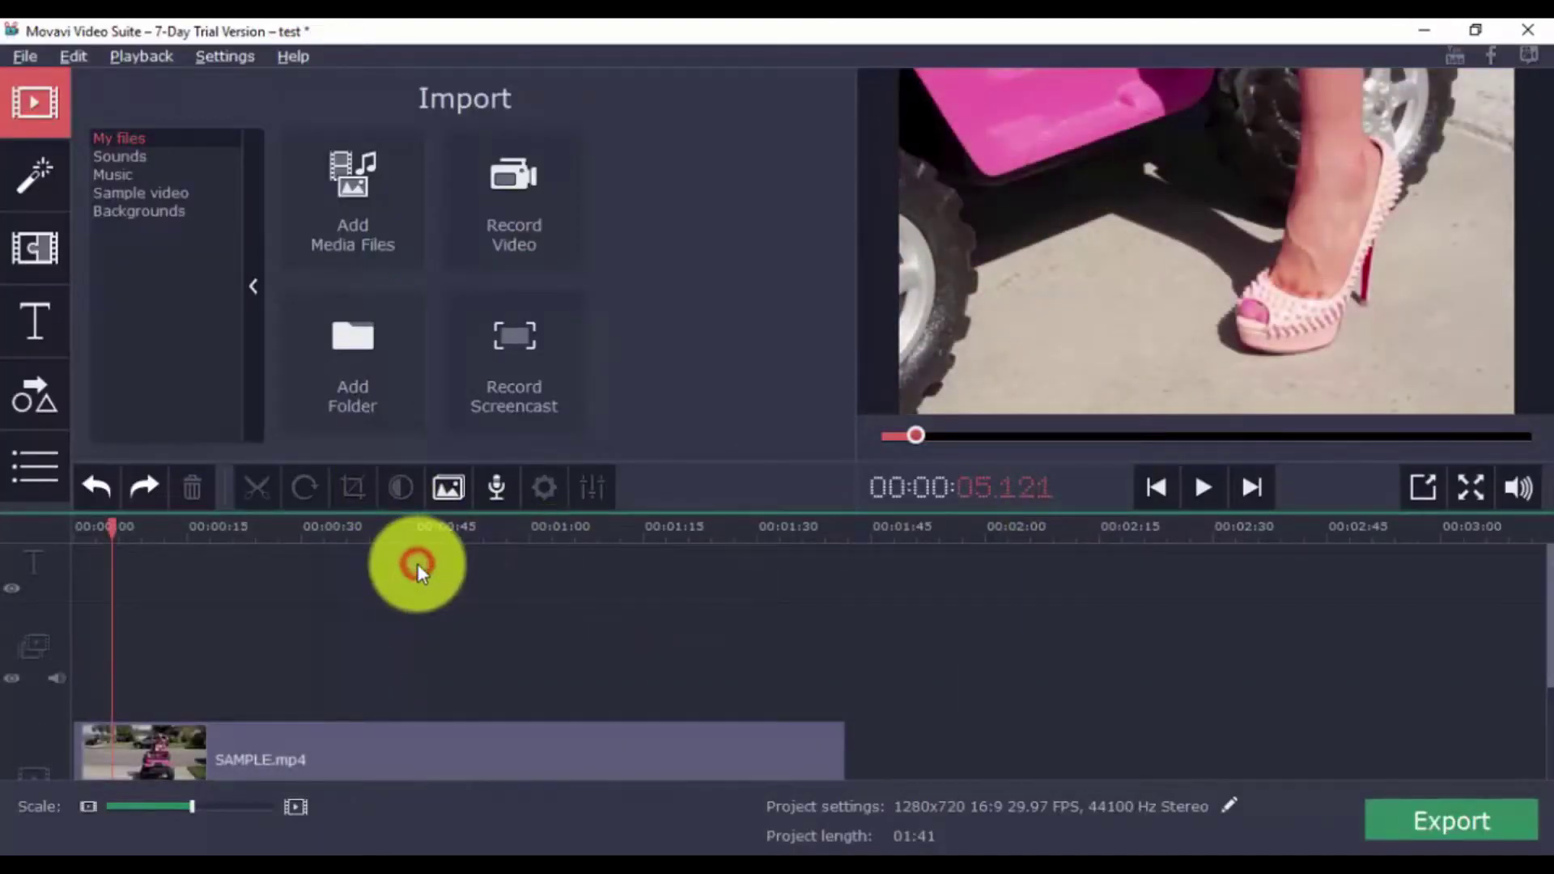
drag(1543, 597, 1543, 641)
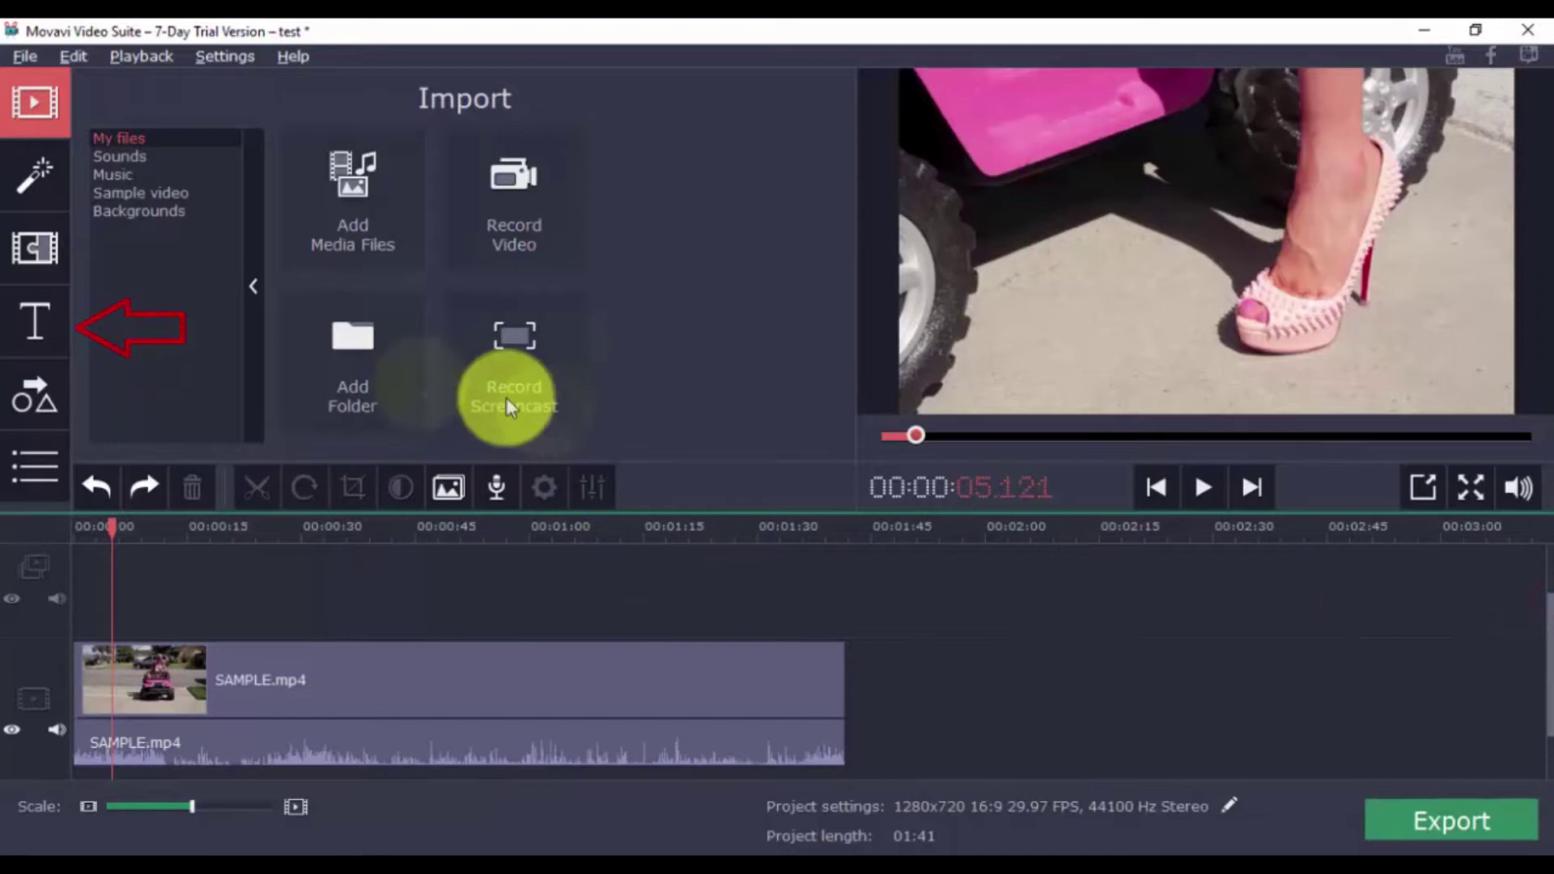
Step: Add the Clean circle title at the timeline start and preview it over the video
click(15, 322)
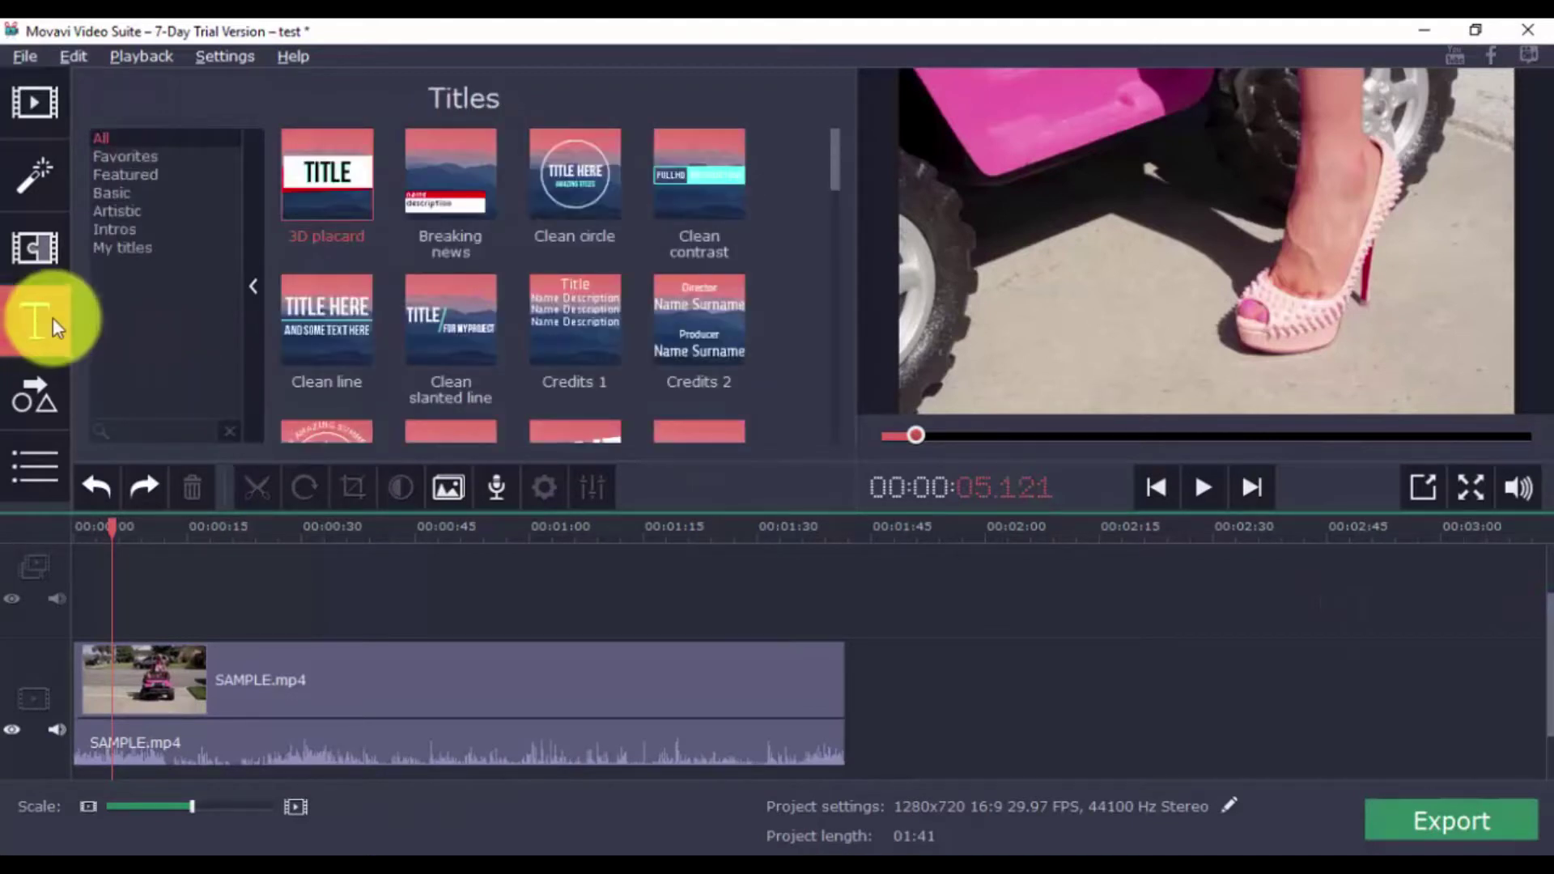
click(130, 175)
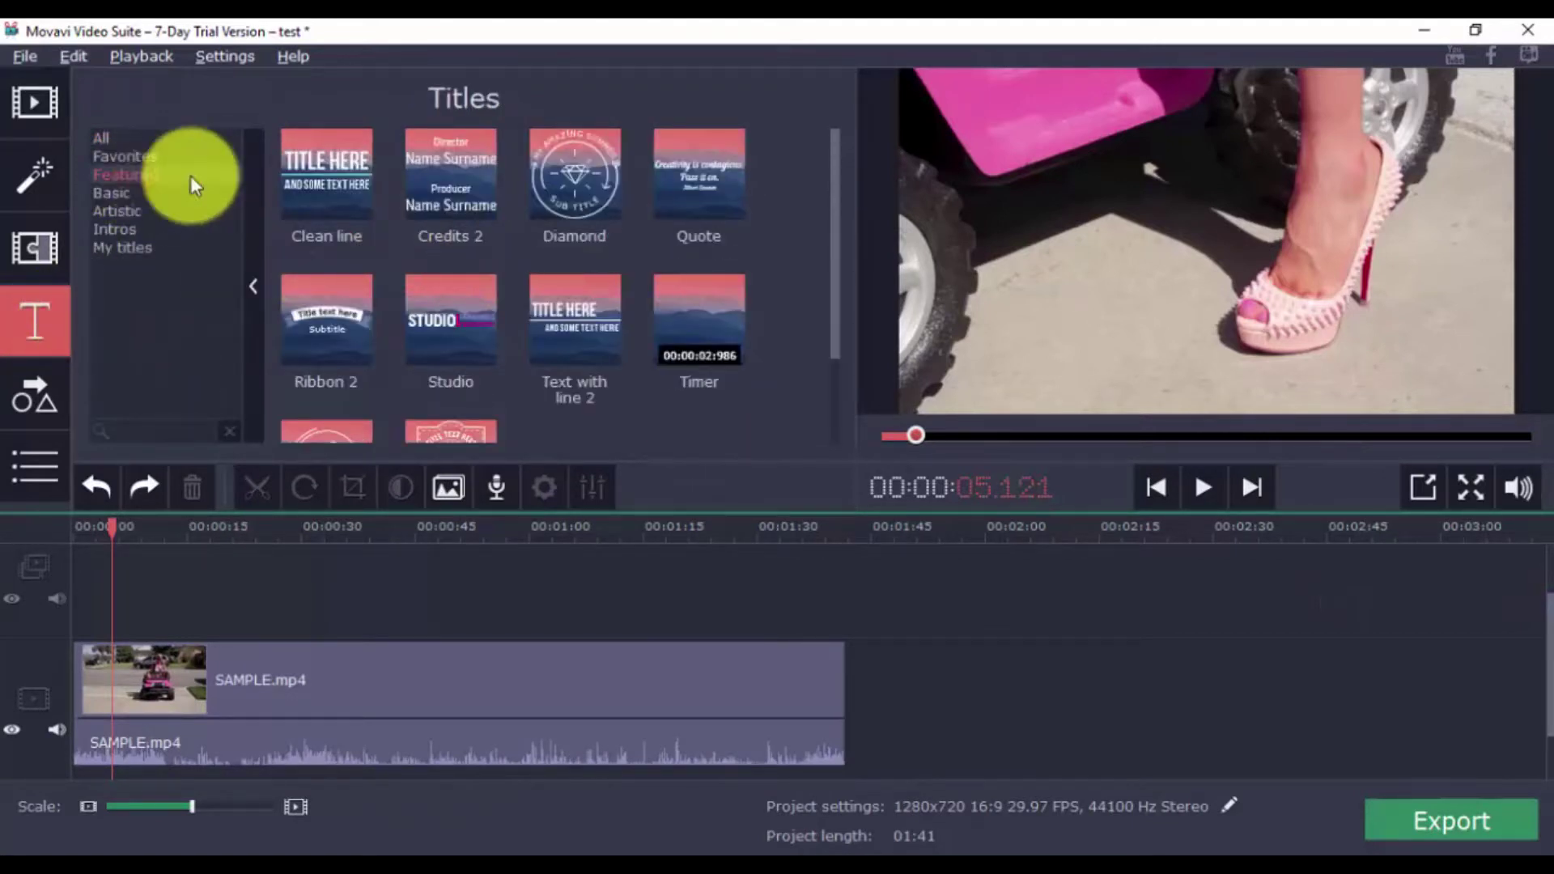
click(101, 138)
drag(575, 170, 76, 566)
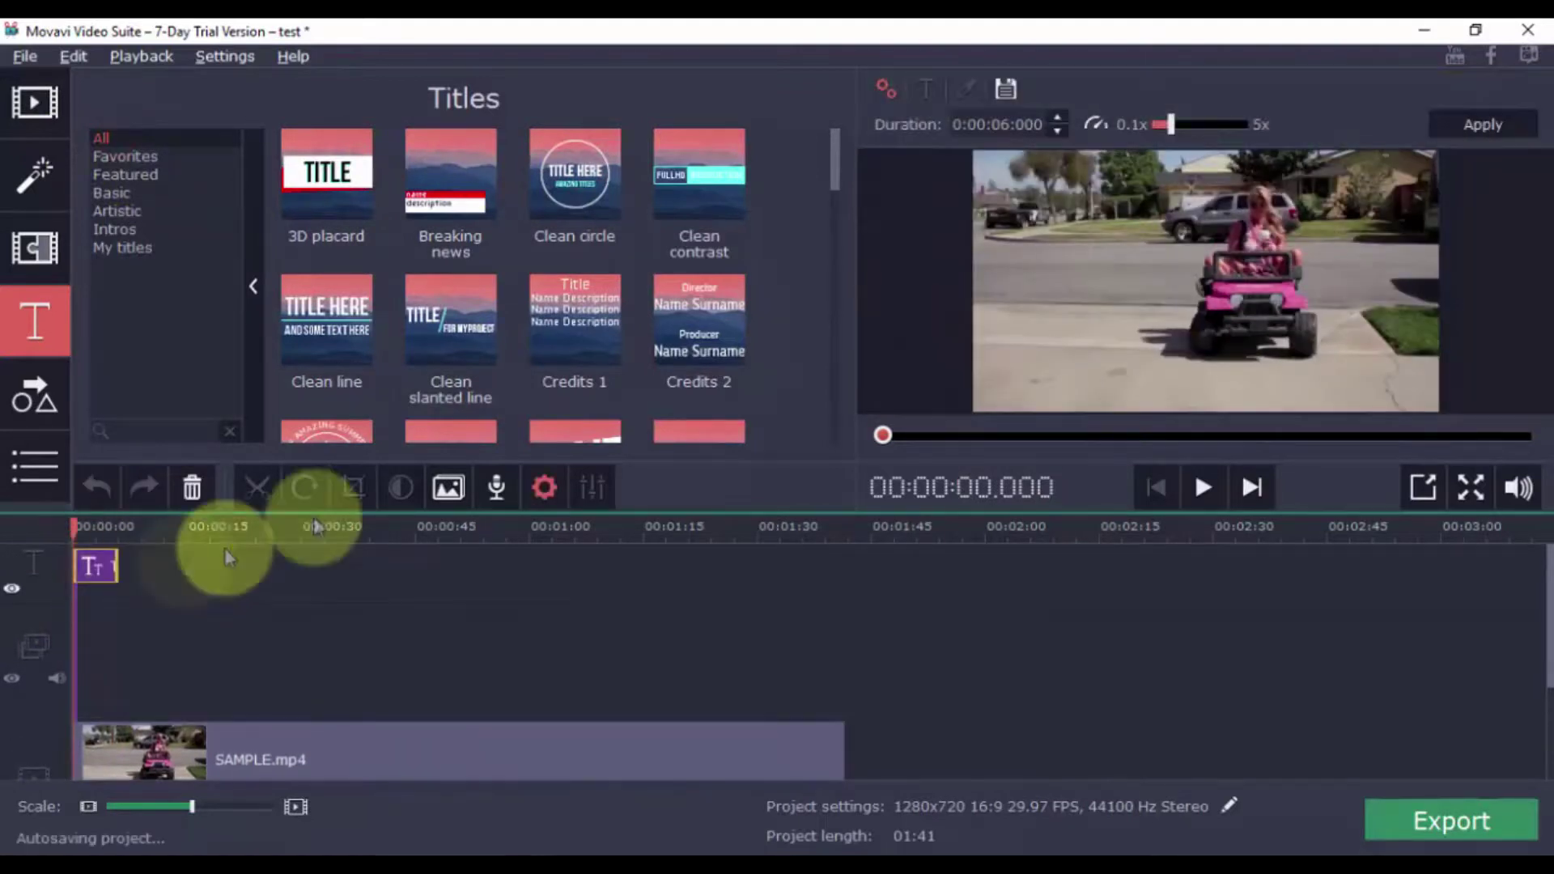
click(1215, 275)
click(1204, 488)
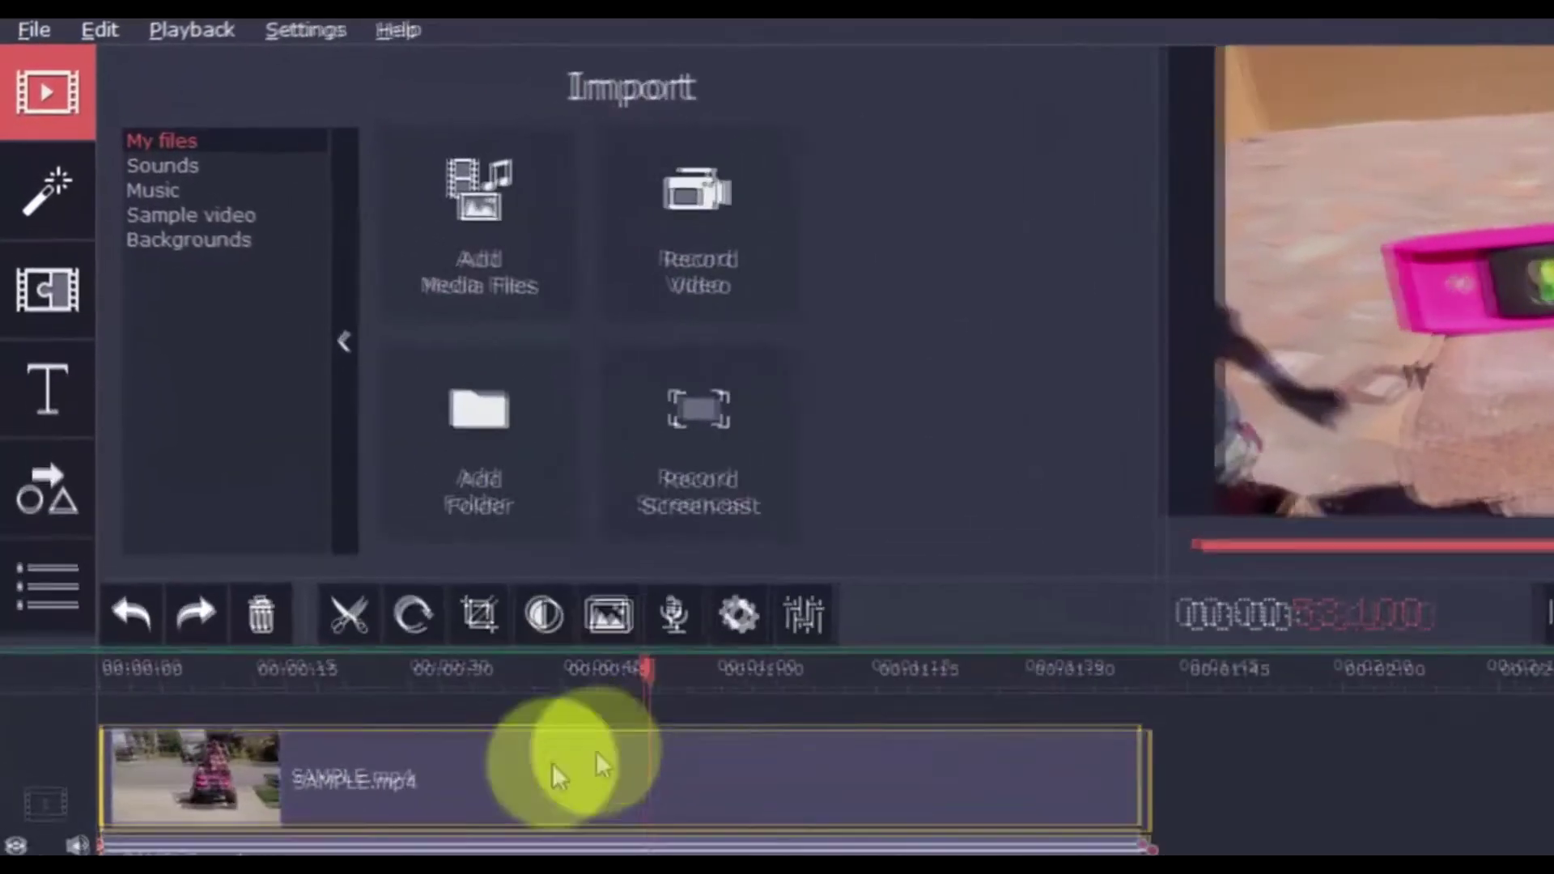
Step: Apply the Pan and Zoom 'Zoom in' effect at the playhead, after trying Zoom out and Pan
click(36, 484)
click(215, 595)
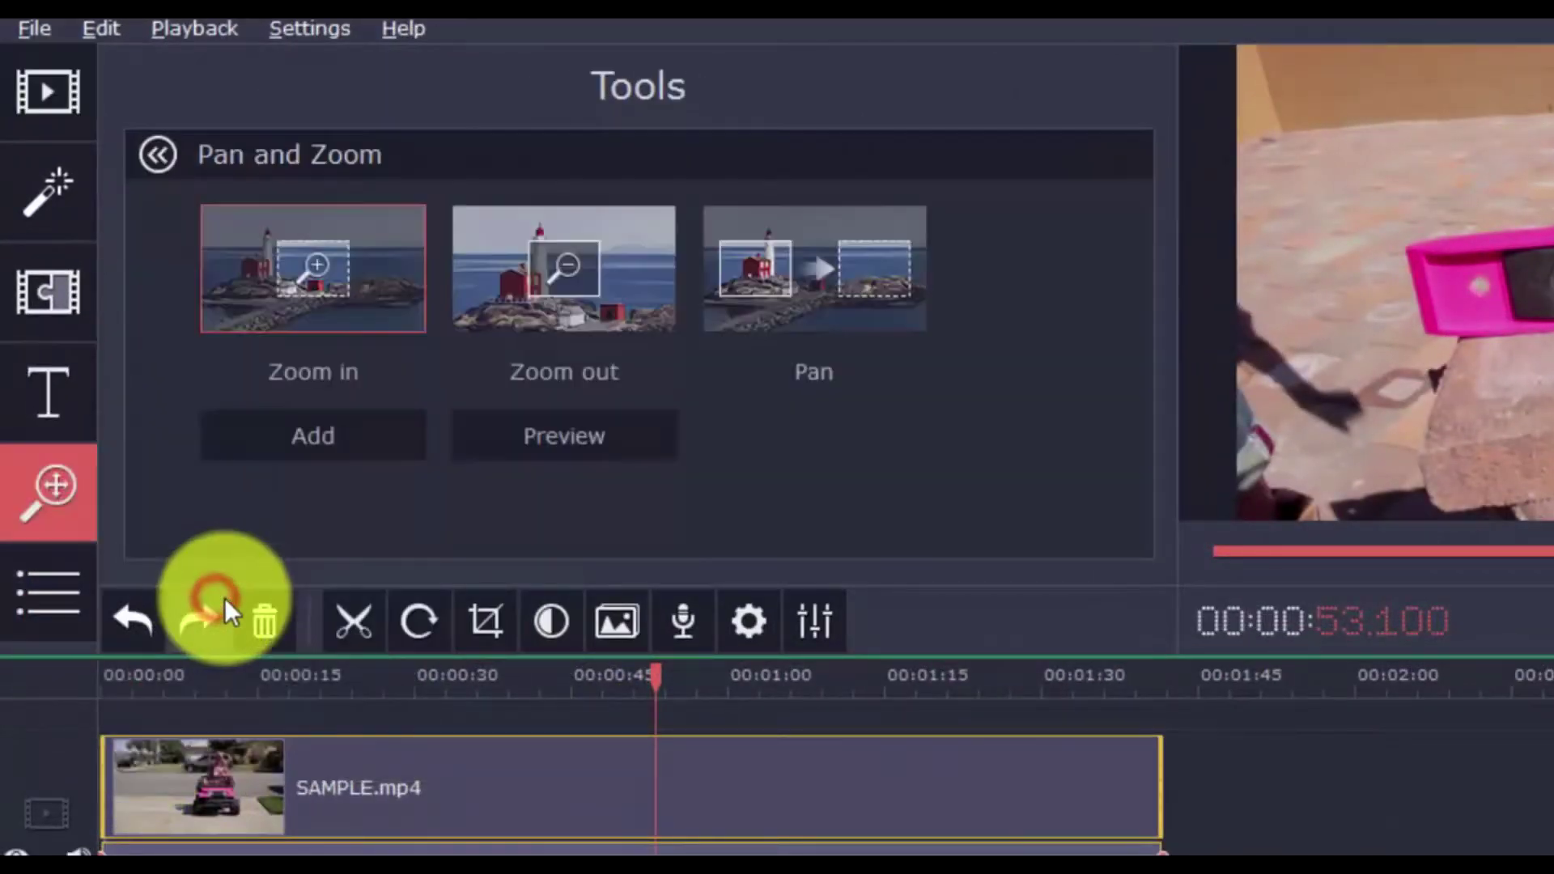
click(268, 328)
click(511, 296)
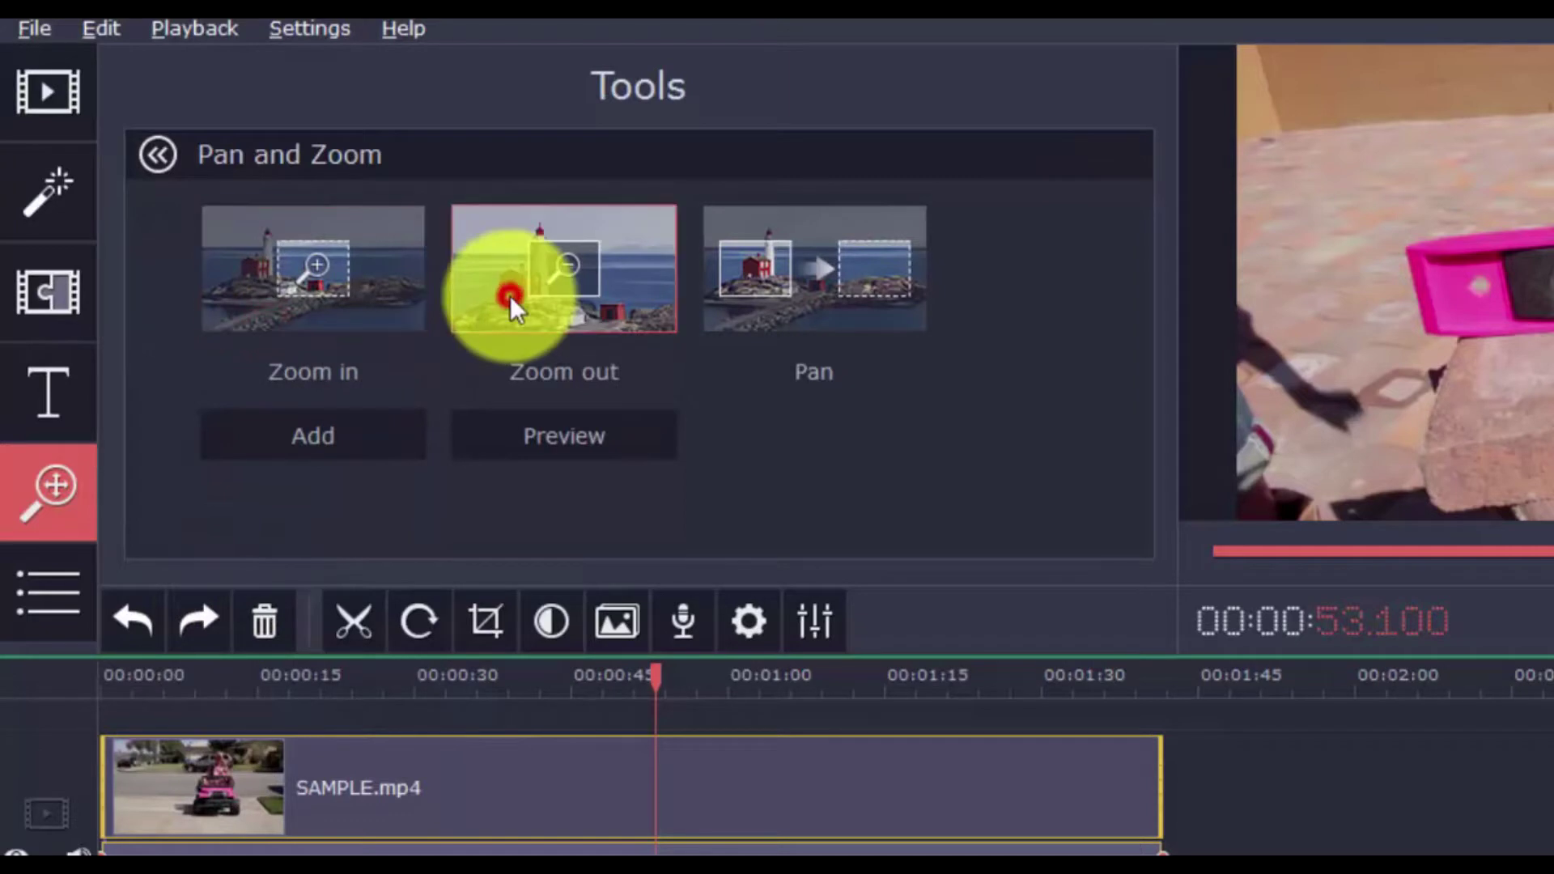
click(774, 285)
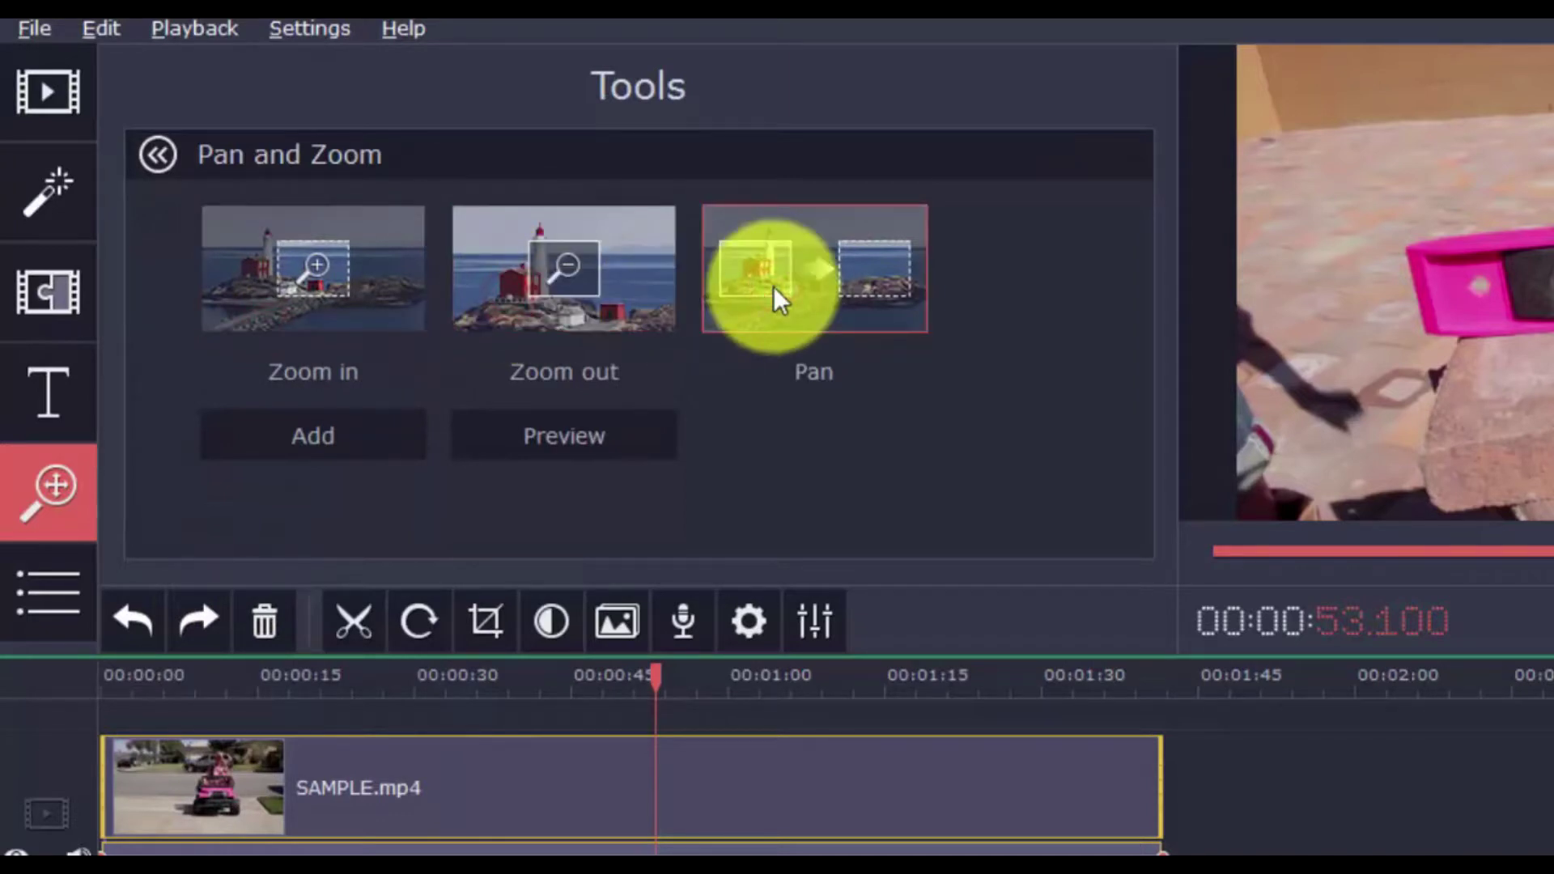
click(305, 271)
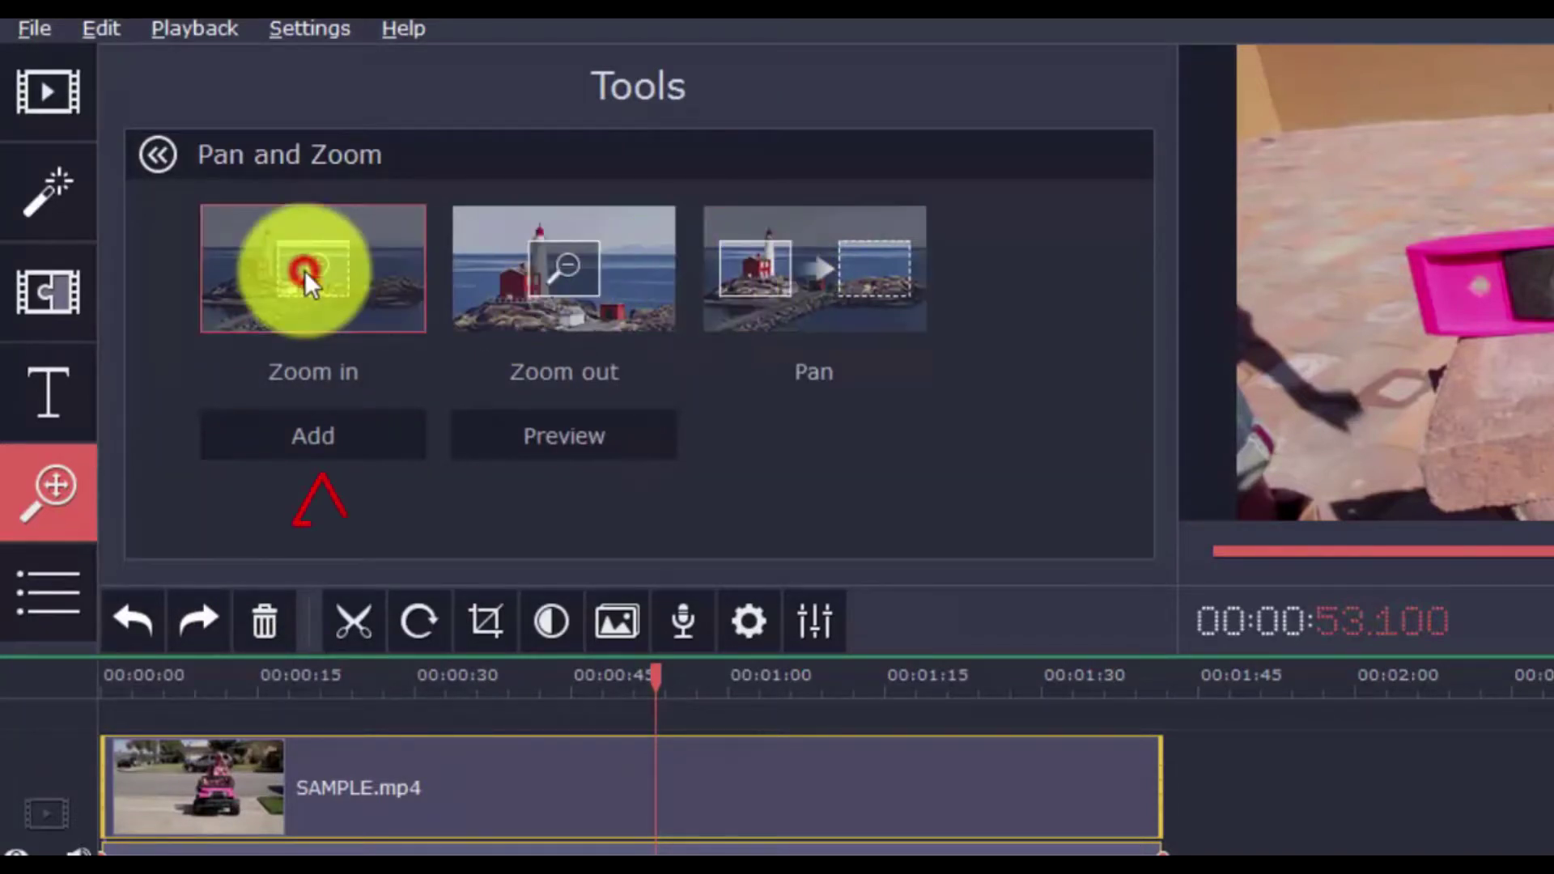
click(328, 434)
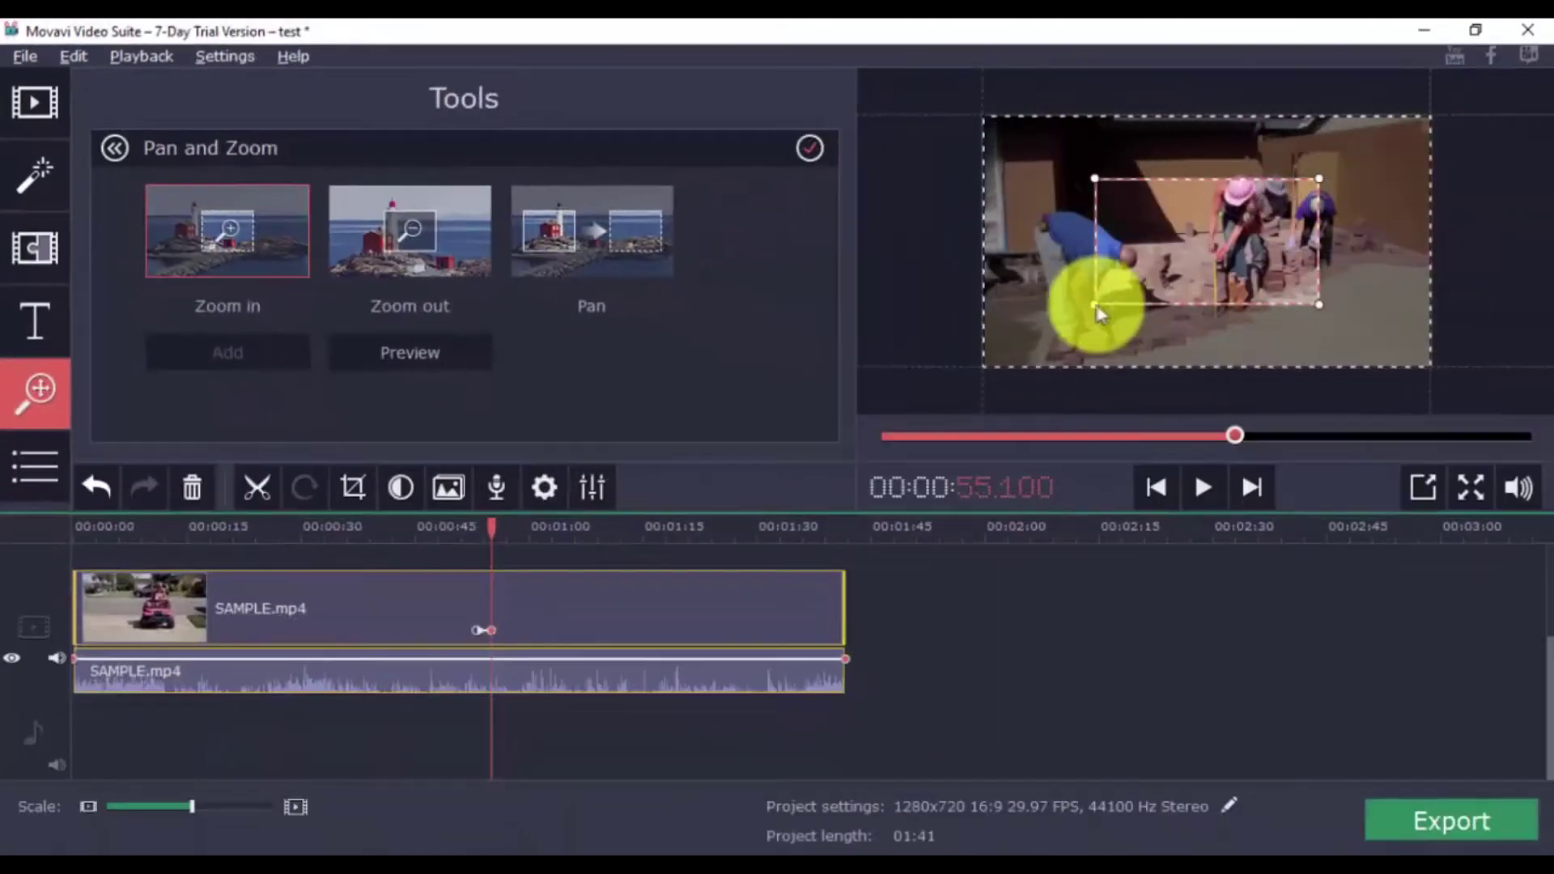
Step: Frame the zoom area on the workers, preview it, and open the export settings
drag(1097, 314, 1150, 301)
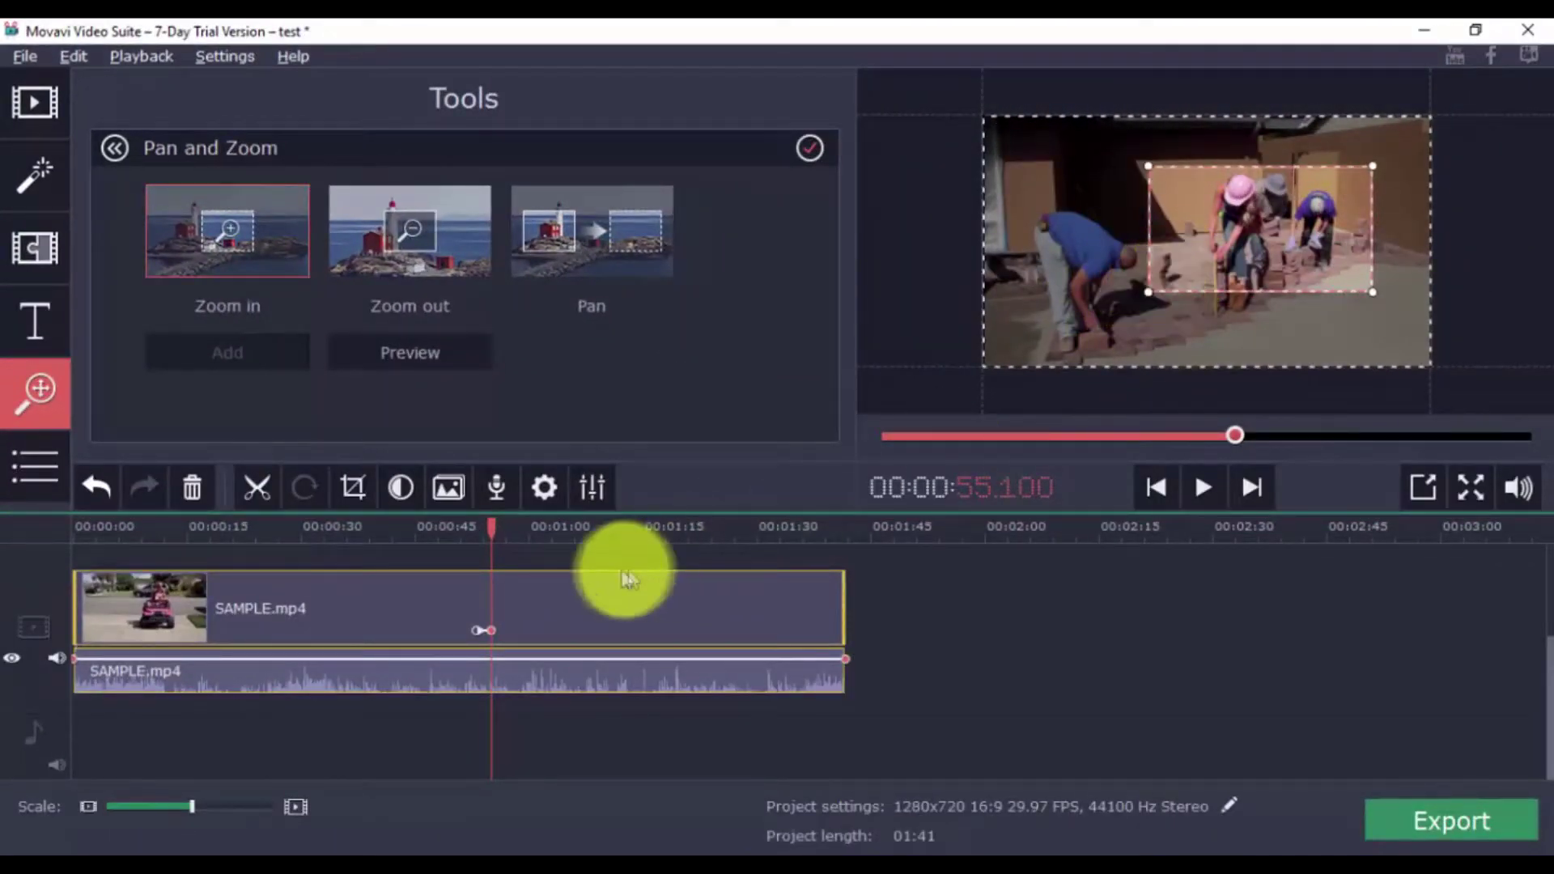
click(471, 534)
click(1197, 482)
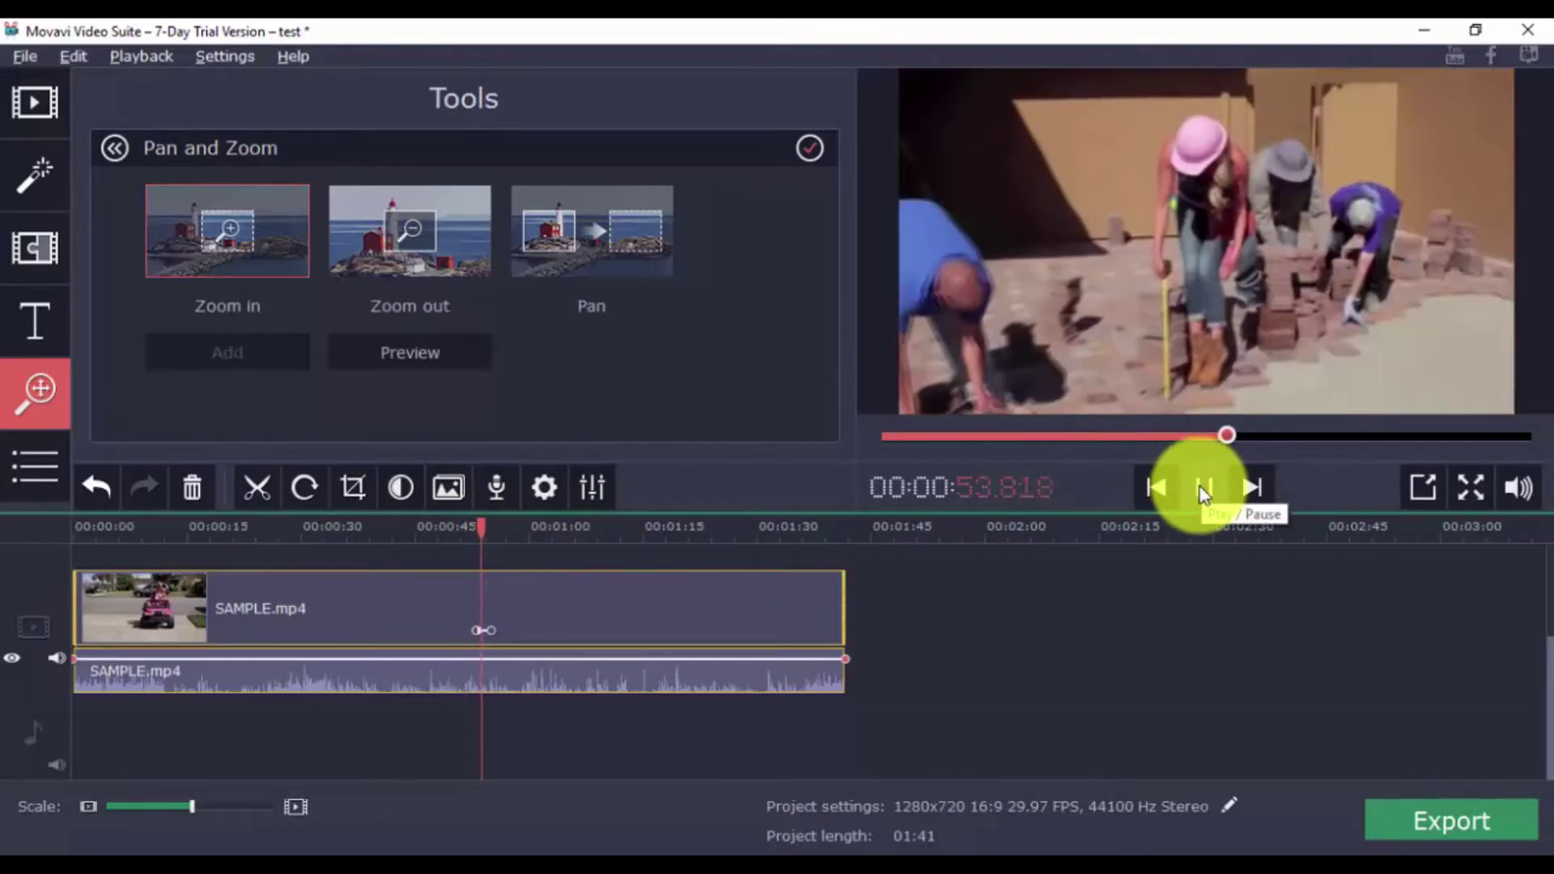
click(1200, 487)
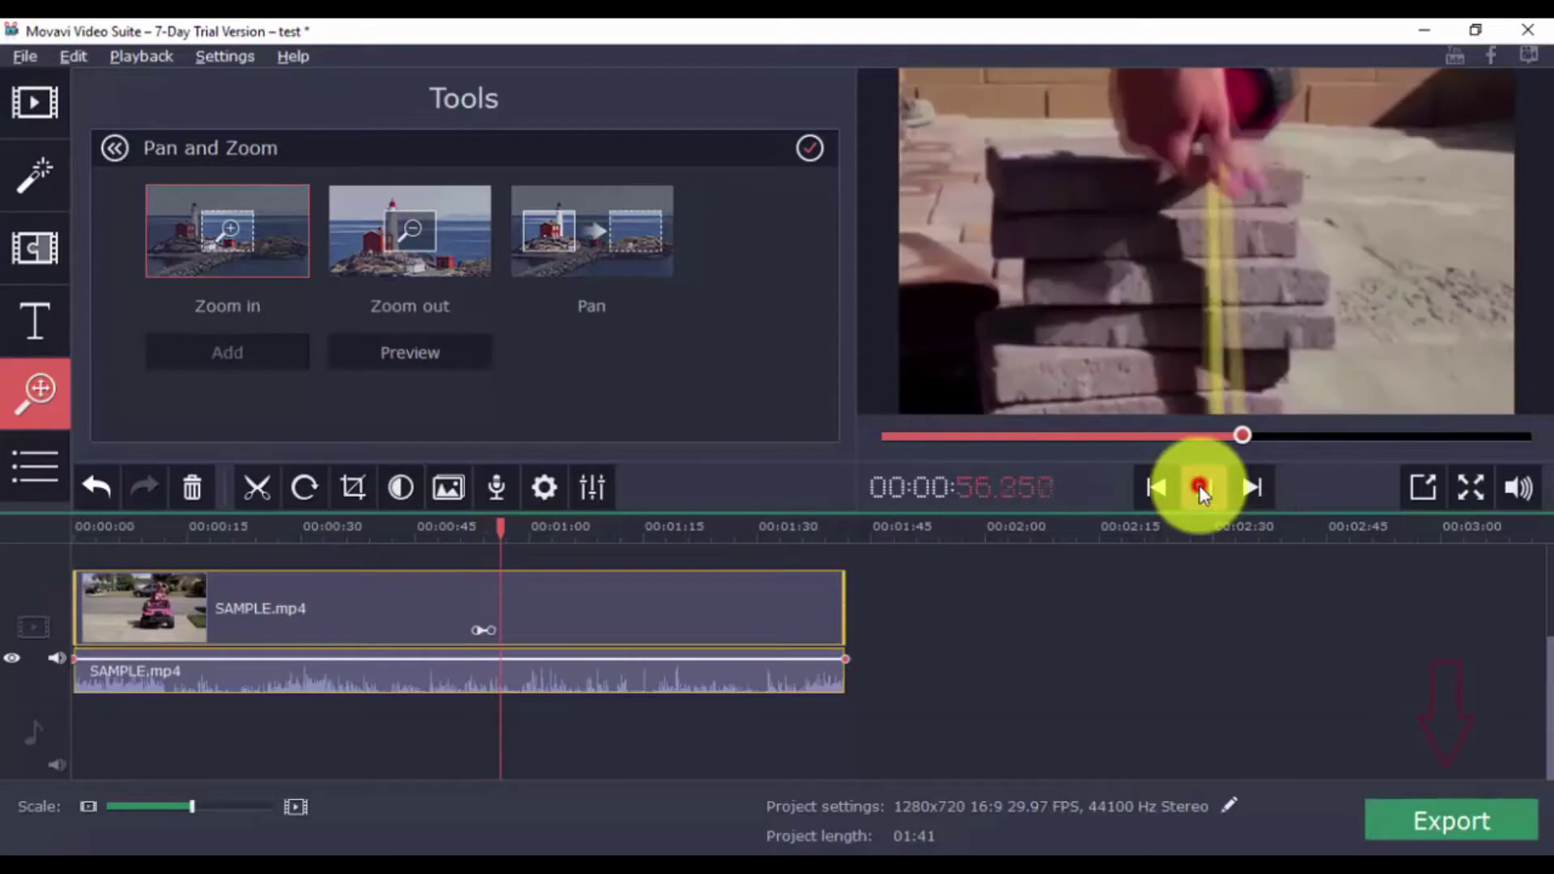
click(1451, 819)
Step: Dismiss the trial notice and review export presets, ending on For TVs (Samsung 1080p)
click(672, 572)
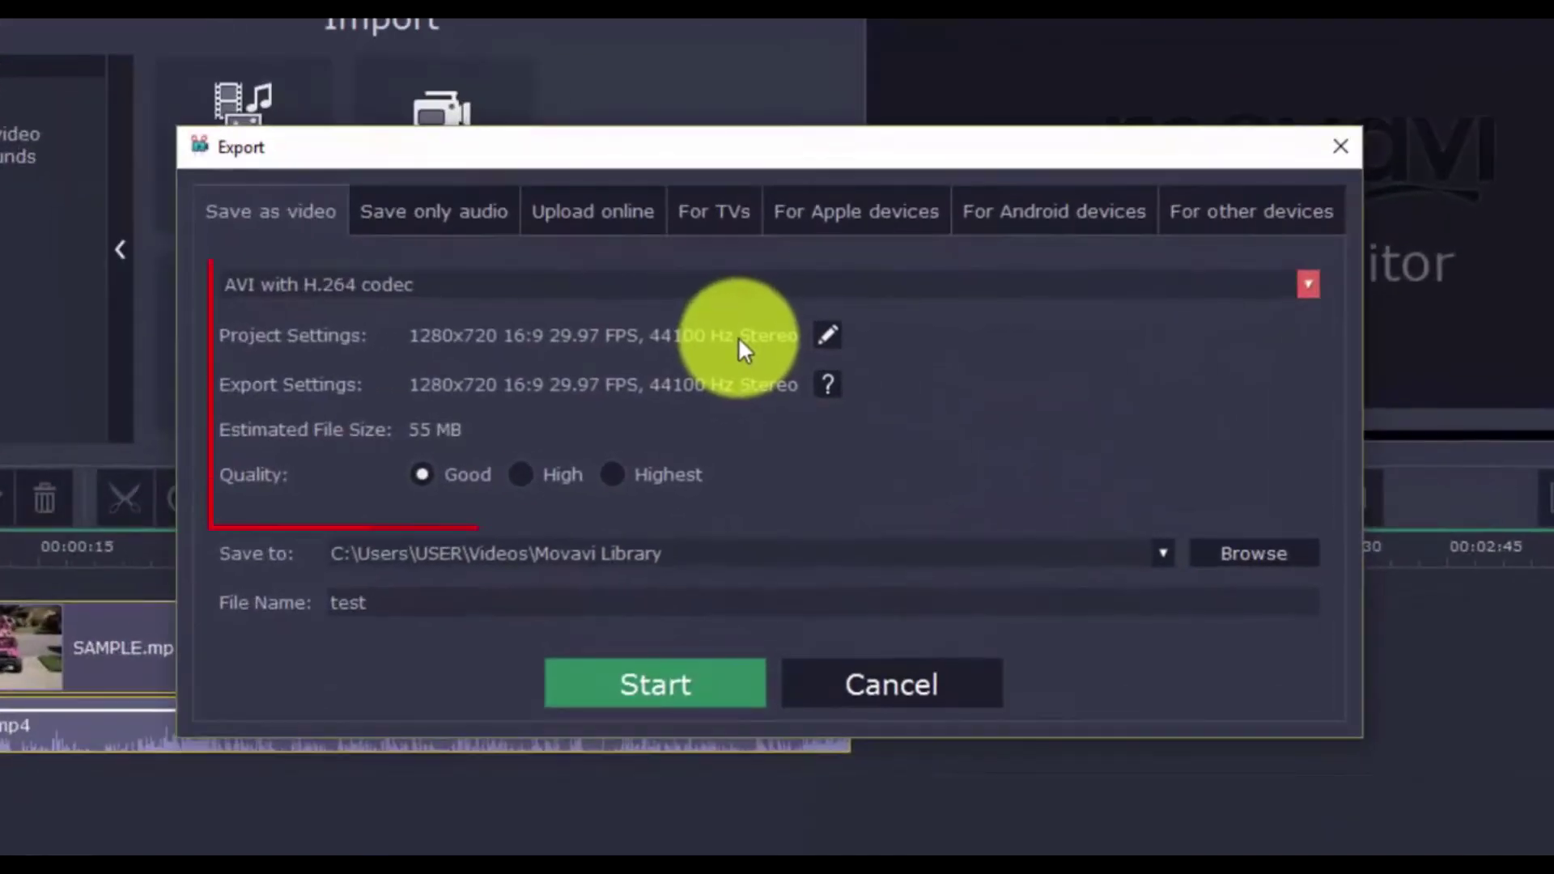
click(1309, 286)
click(1309, 287)
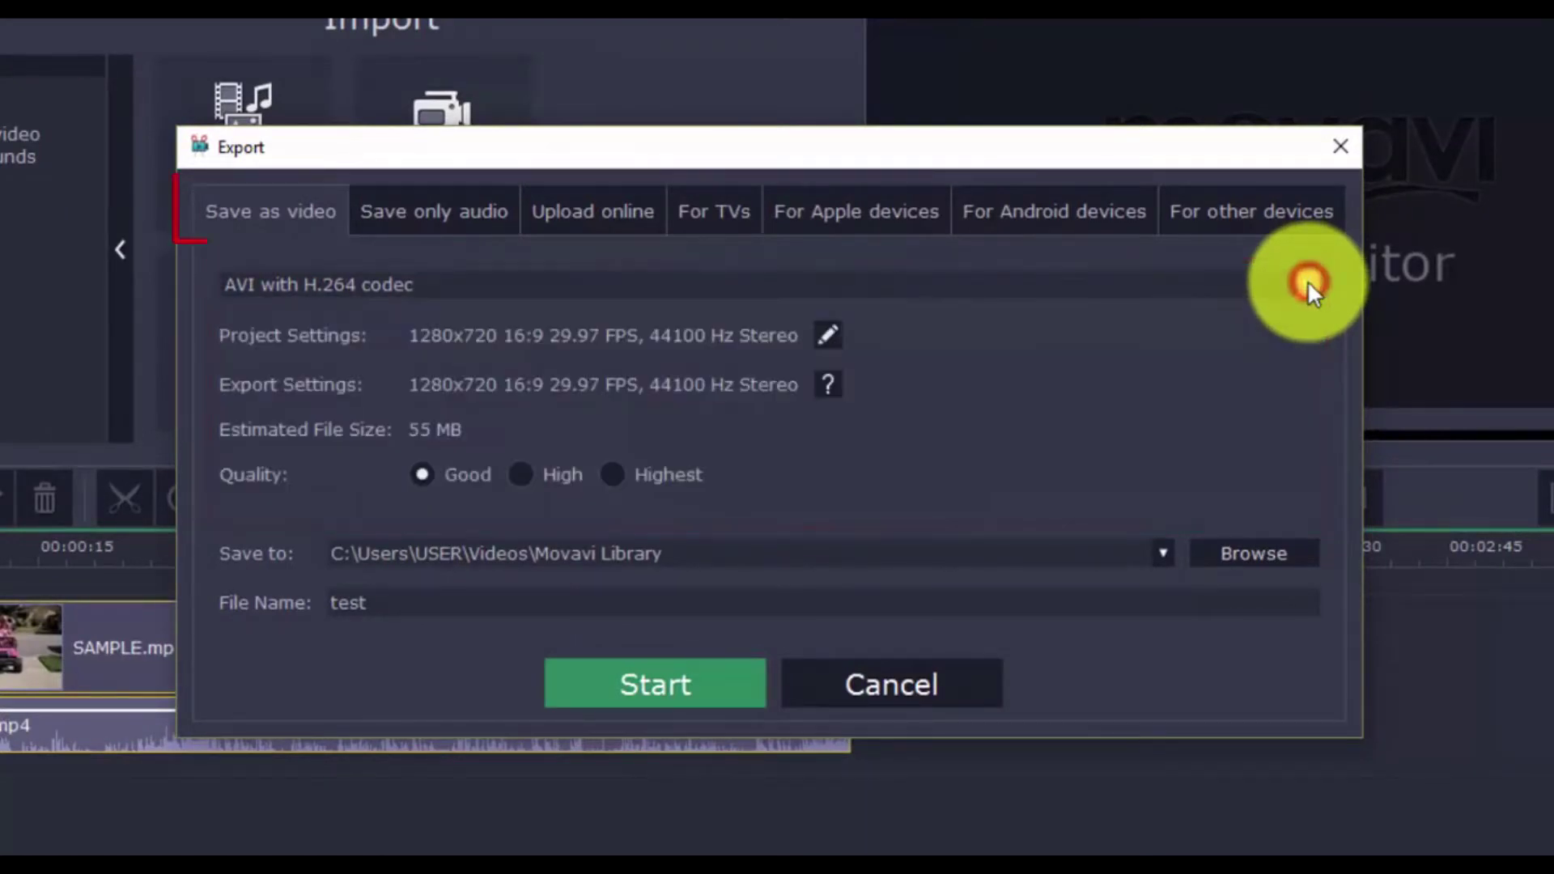
click(733, 210)
click(838, 212)
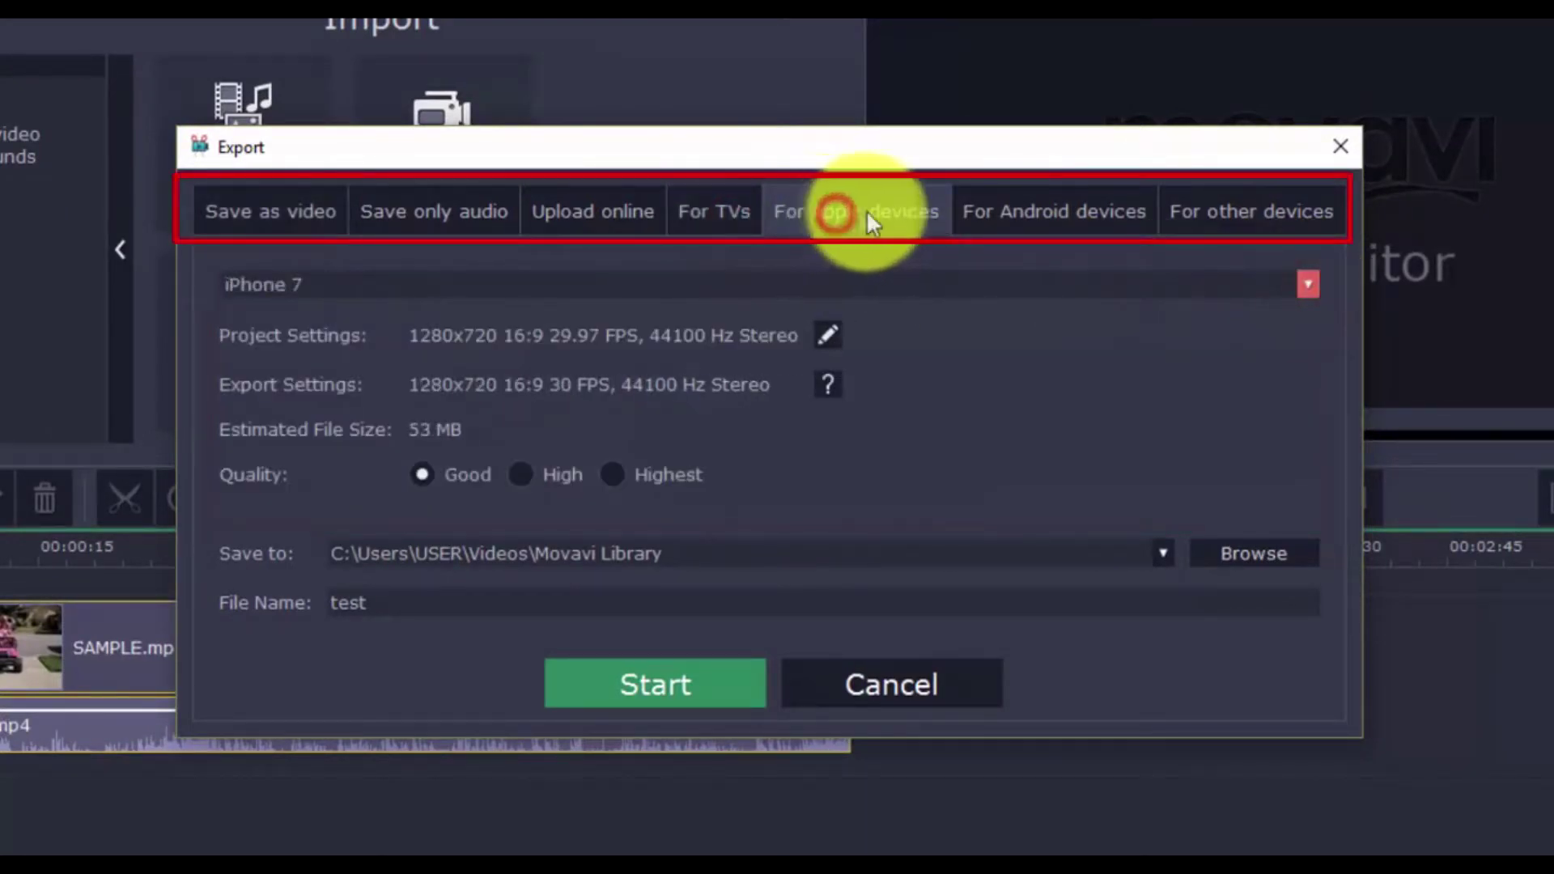
click(1034, 210)
click(1207, 208)
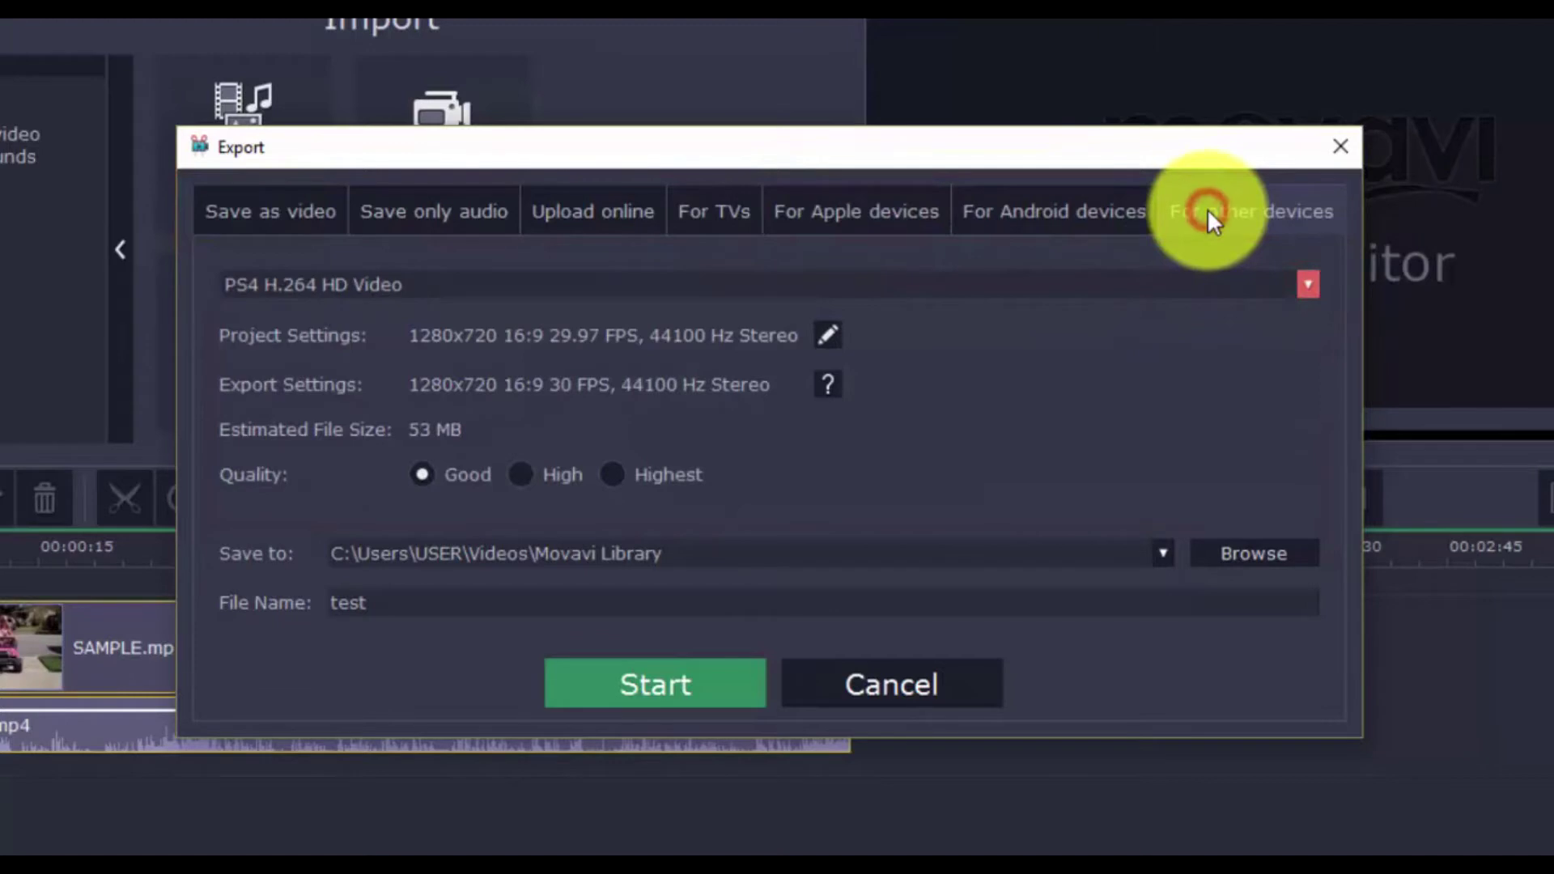
click(606, 210)
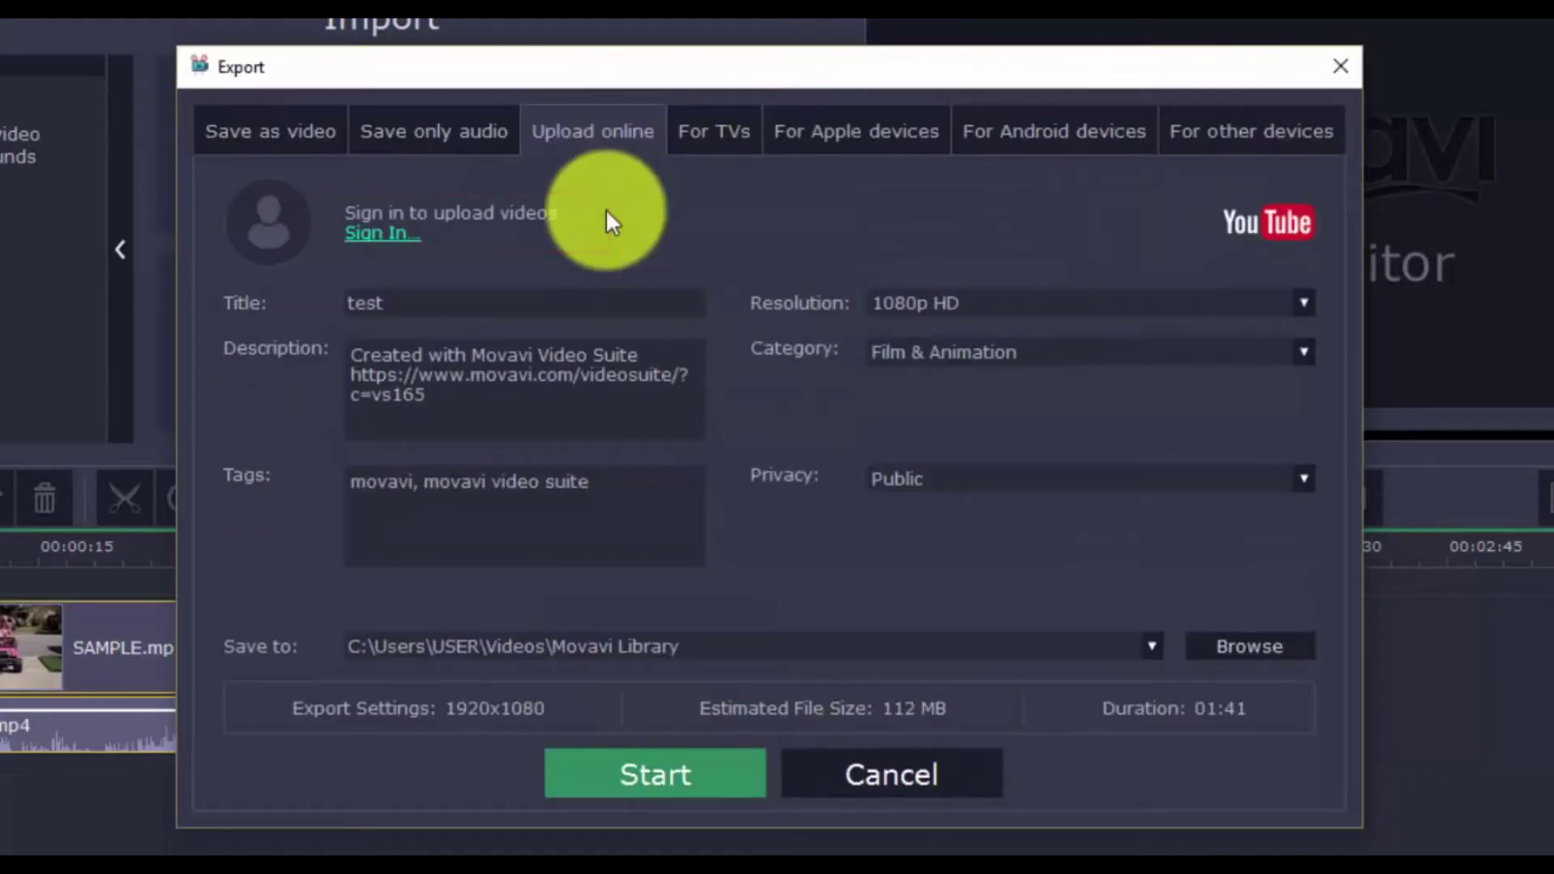
click(697, 131)
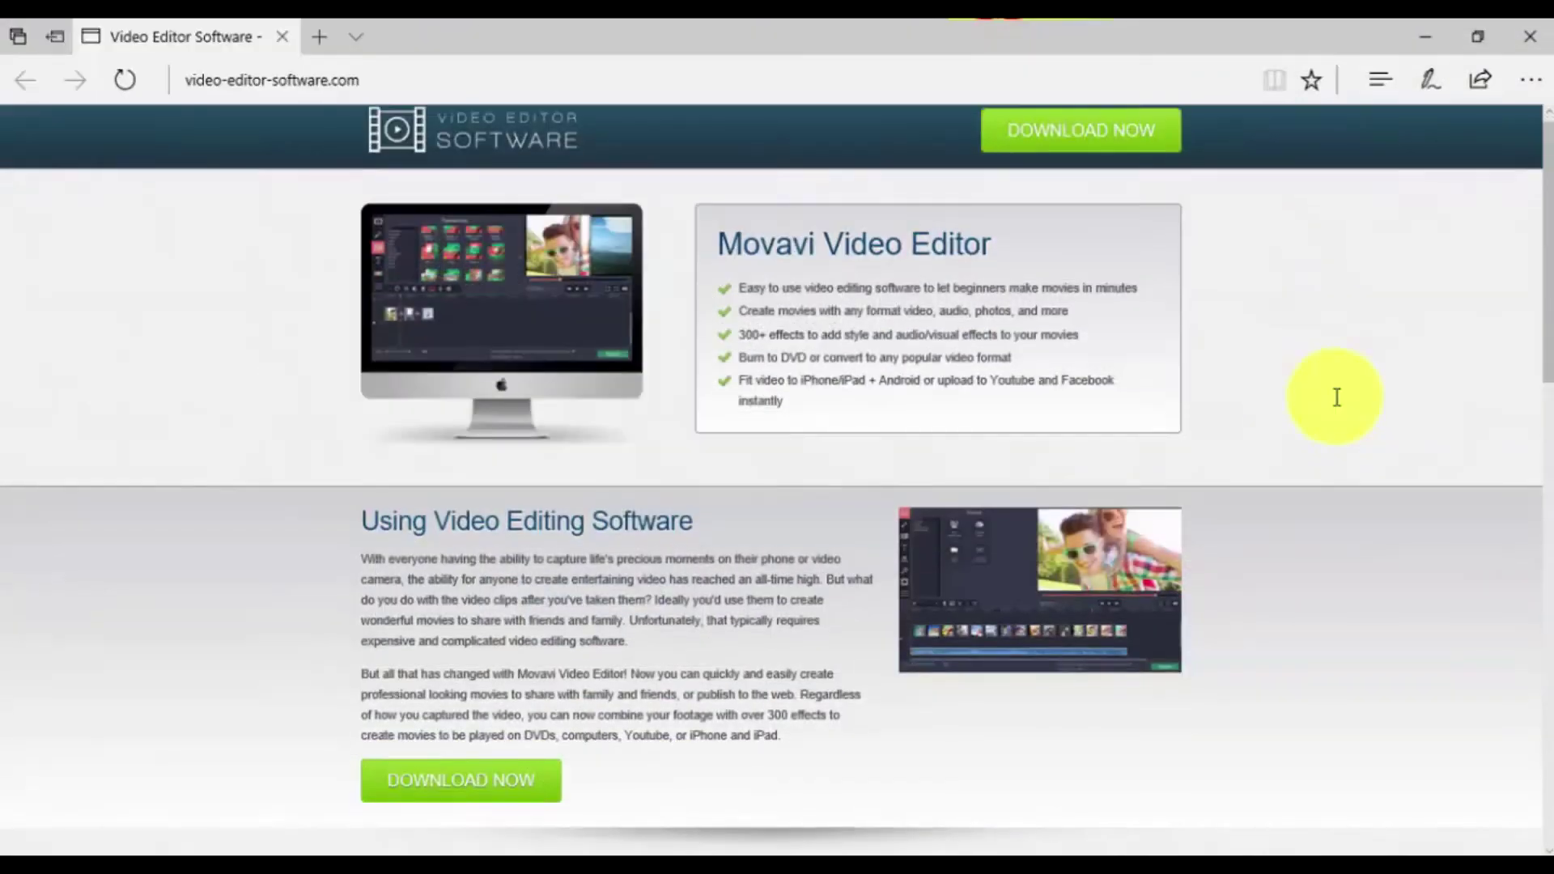
scroll(1337, 397, down, 3)
scroll(1336, 398, down, 3)
scroll(1336, 396, down, 2)
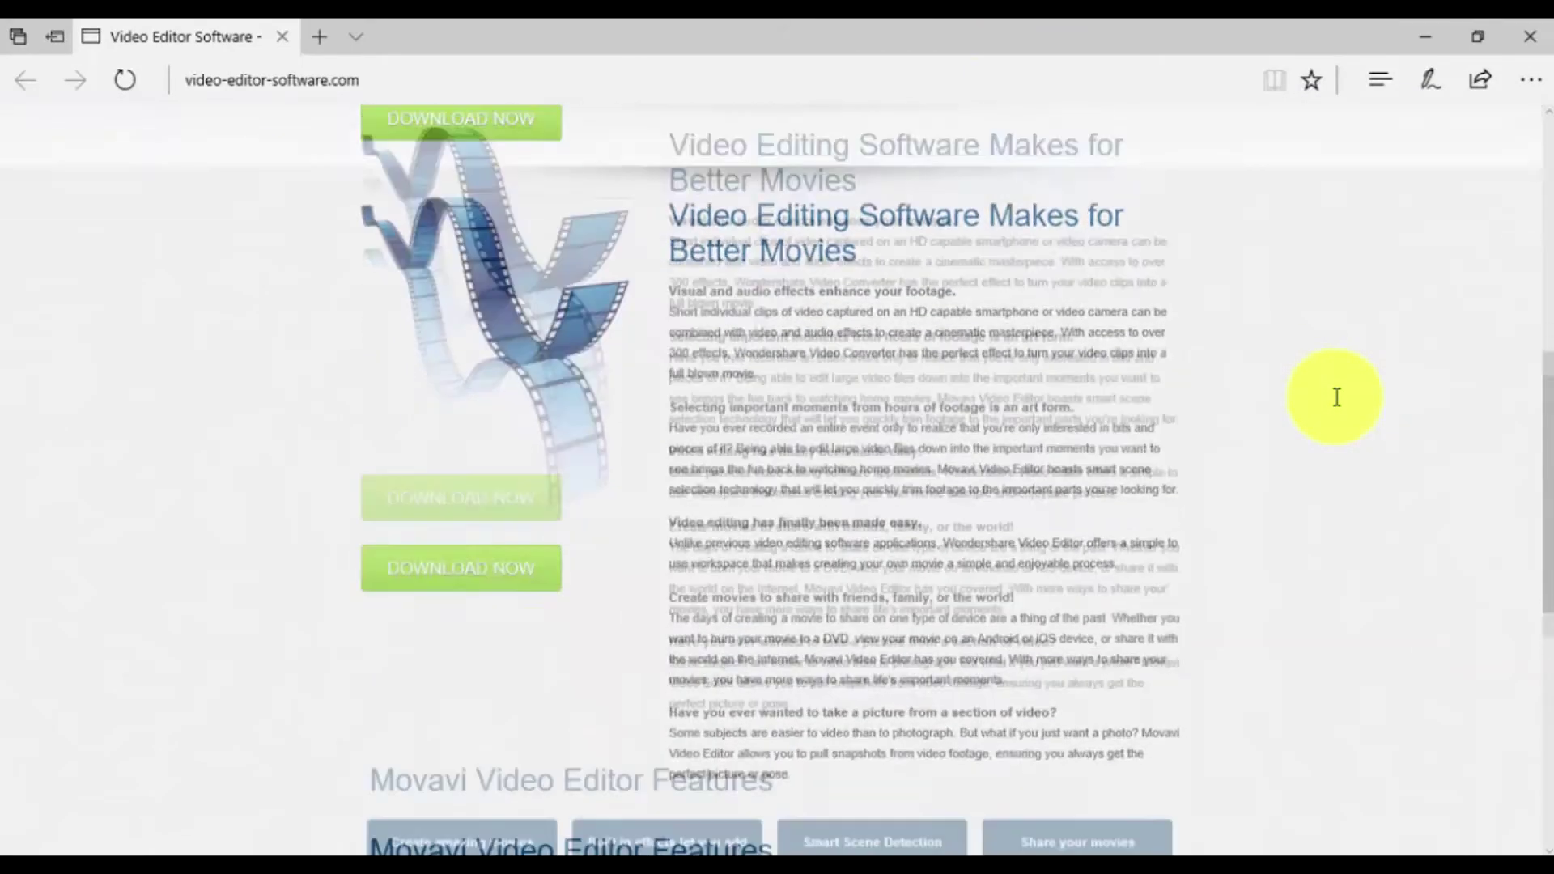
scroll(1336, 397, down, 1)
scroll(1336, 398, down, 4)
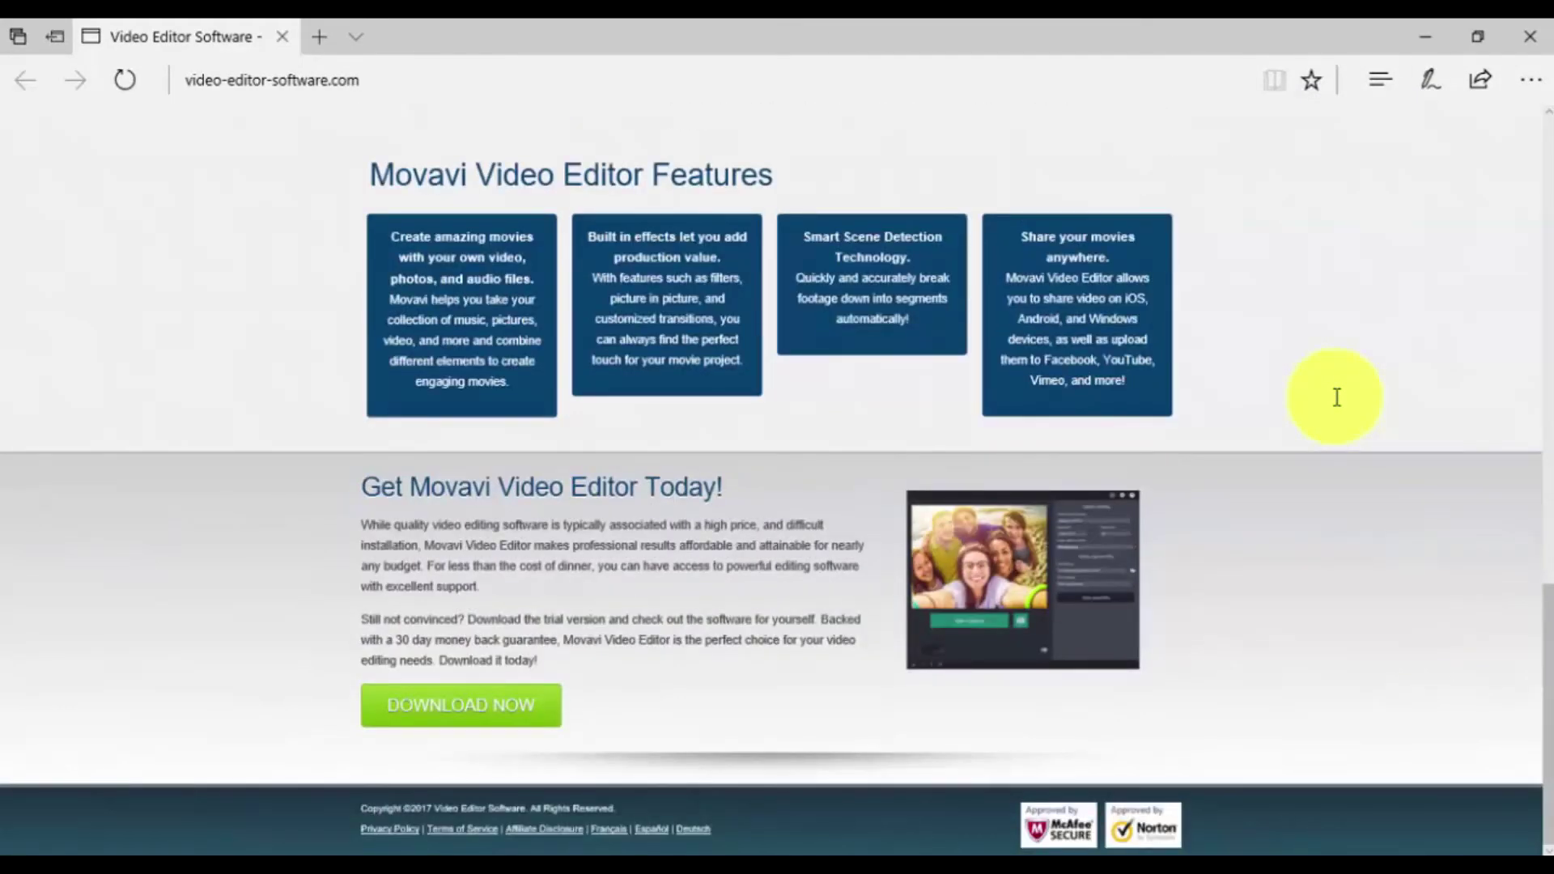
scroll(1337, 398, up, 1)
scroll(1336, 398, up, 1)
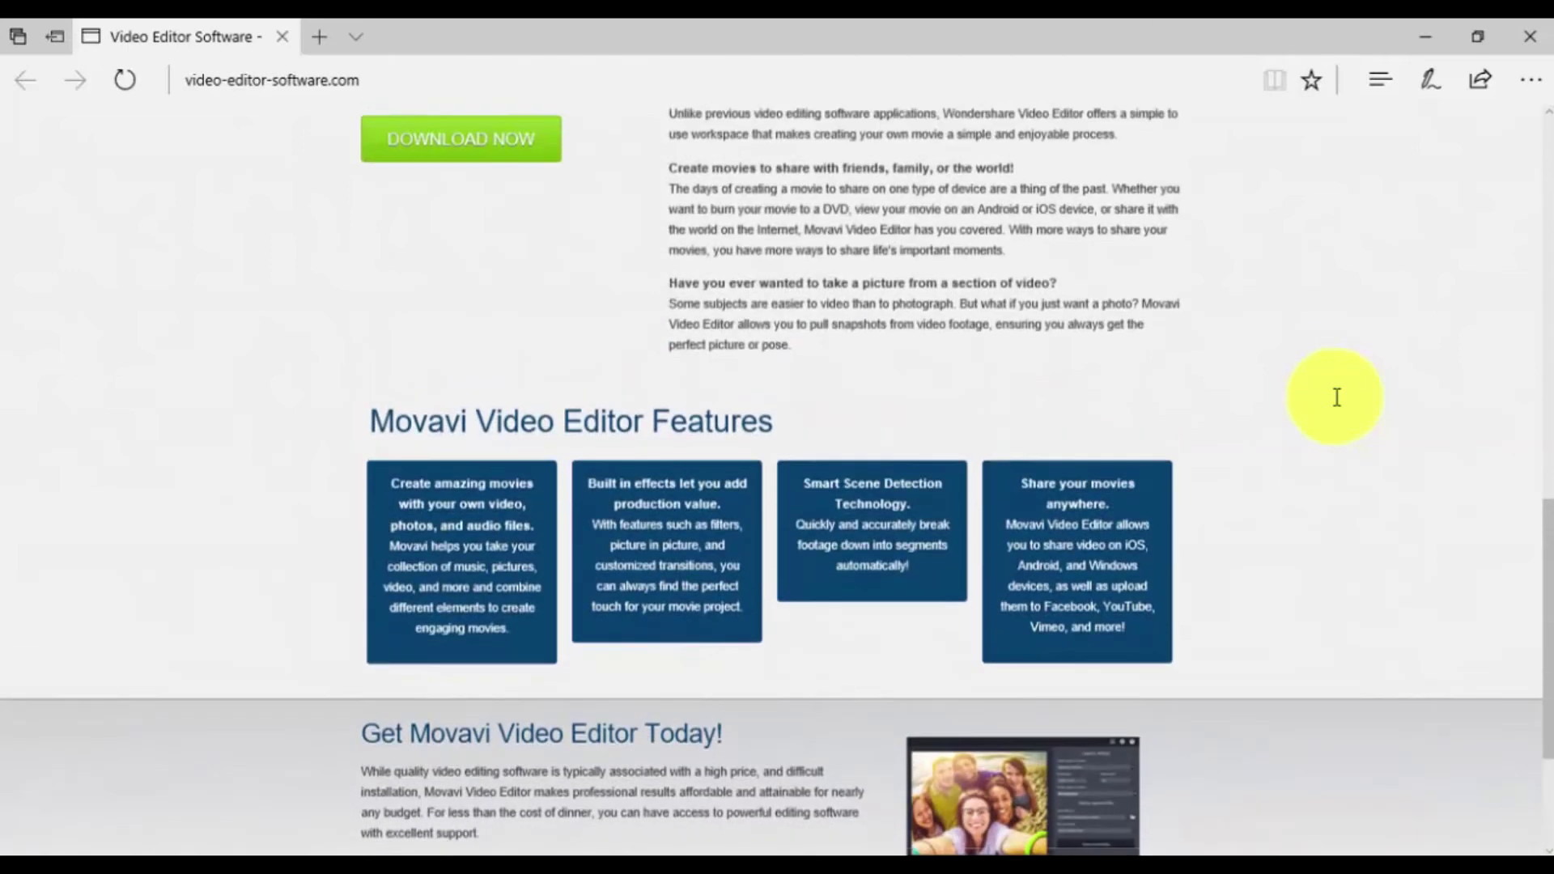
scroll(1337, 396, up, 2)
scroll(1336, 397, up, 2)
scroll(1336, 397, up, 3)
scroll(1336, 396, up, 2)
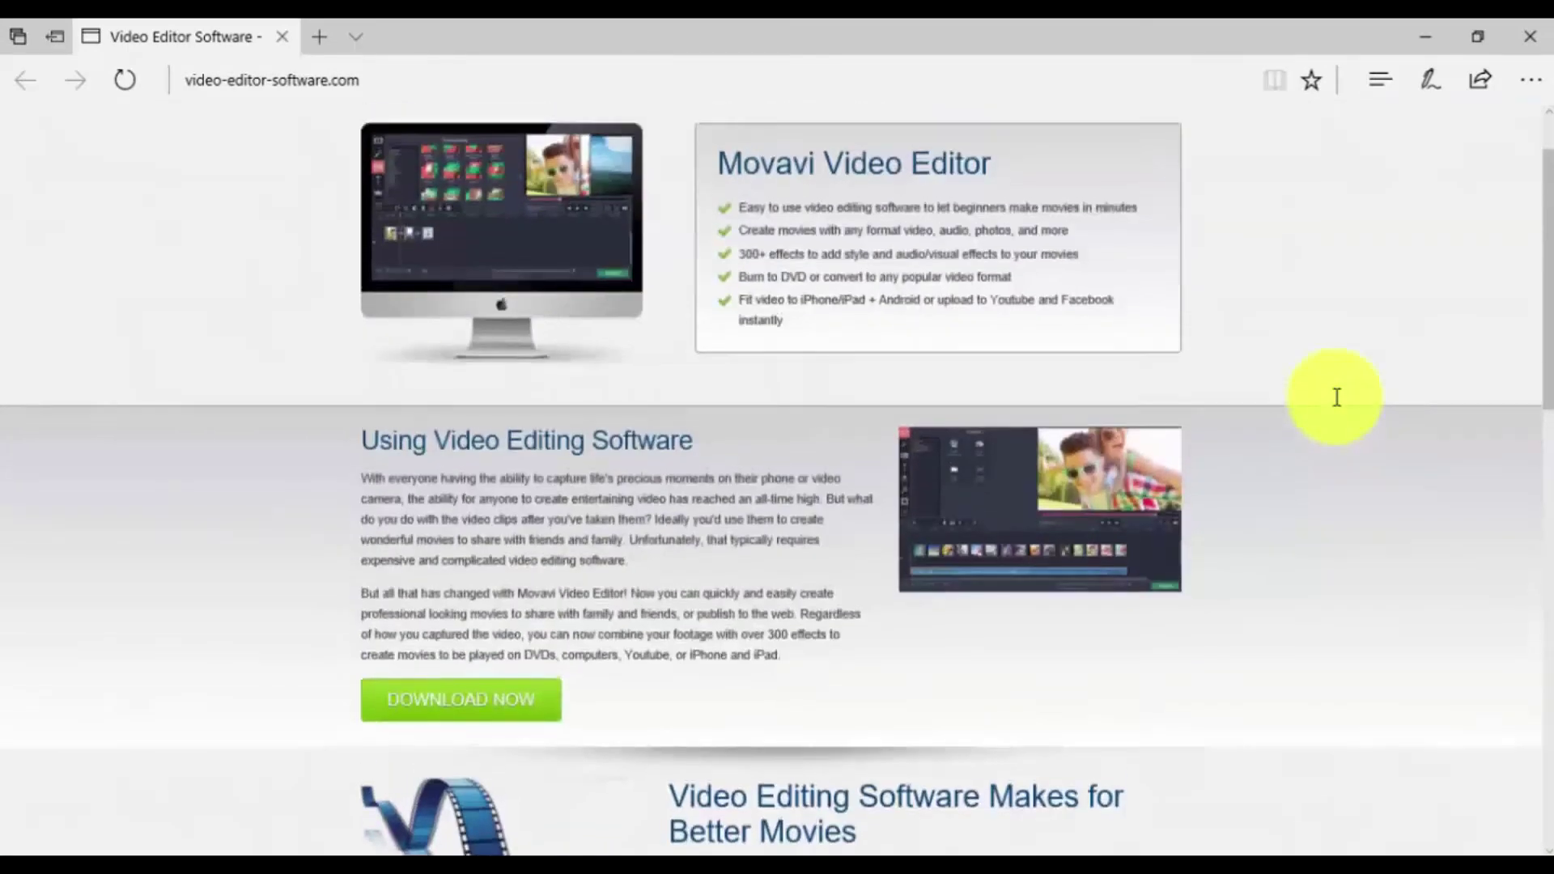
scroll(1337, 397, up, 1)
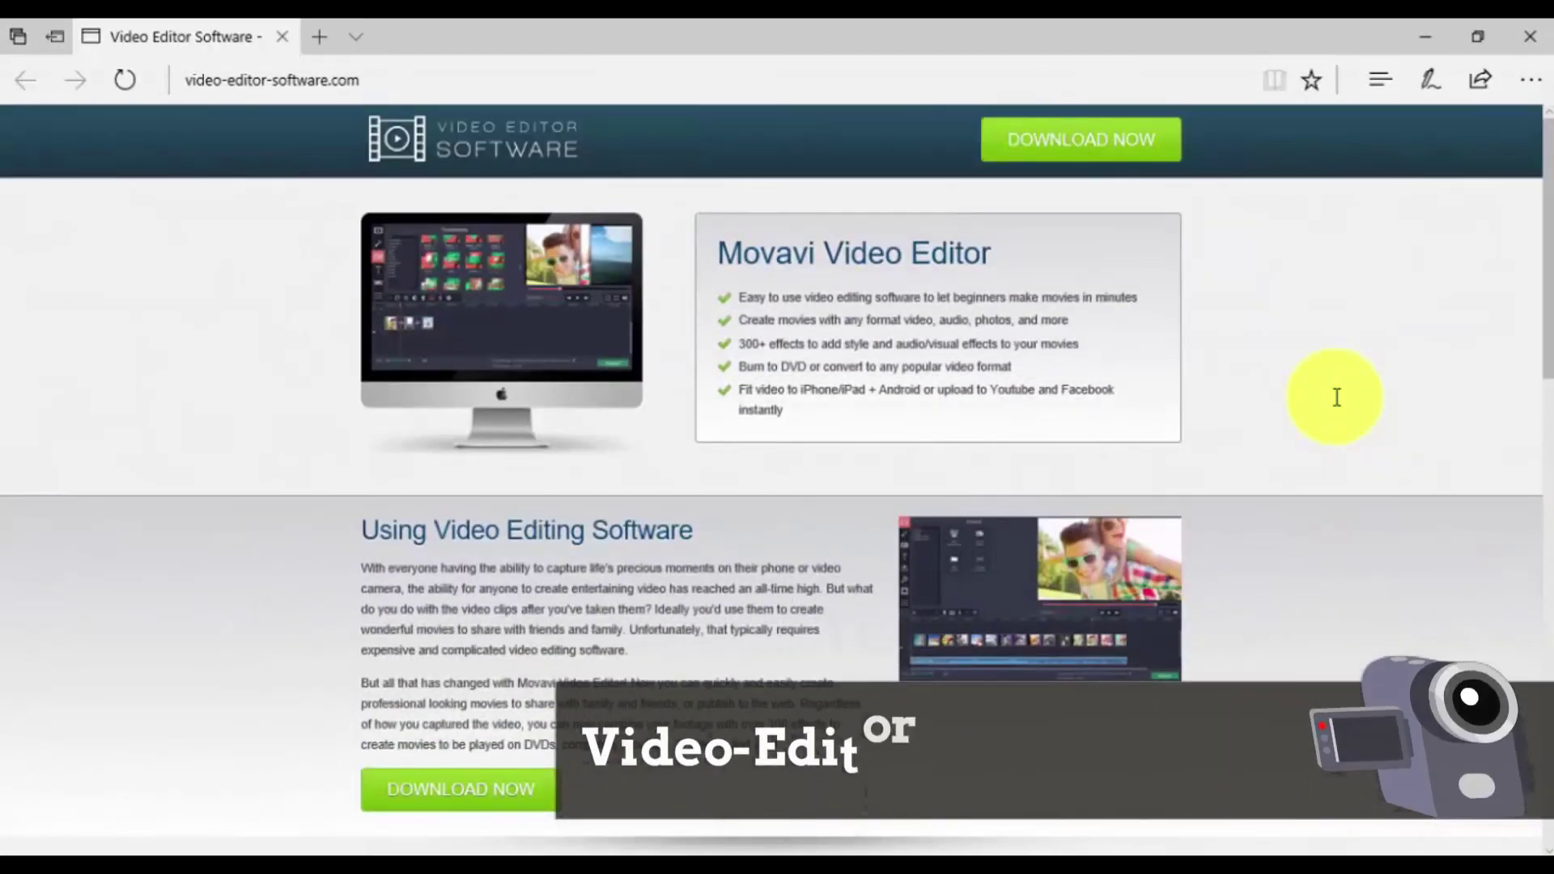